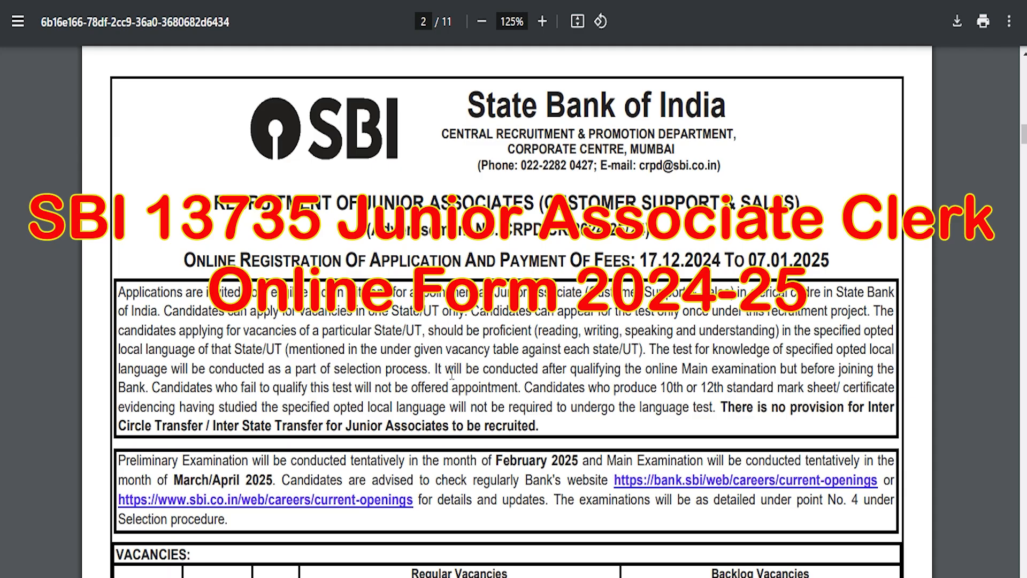
Step: Scroll through the SBI notice's vacancy table, highlighting the total of 13735 vacancies
{"action": "scroll", "coordinate": [452, 374], "scroll_direction": "down", "scroll_amount": 10}
{"action": "scroll", "coordinate": [453, 372], "scroll_direction": "up", "scroll_amount": 7}
{"action": "scroll", "coordinate": [452, 371], "scroll_direction": "up", "scroll_amount": 2}
{"action": "scroll", "coordinate": [452, 372], "scroll_direction": "down", "scroll_amount": 11}
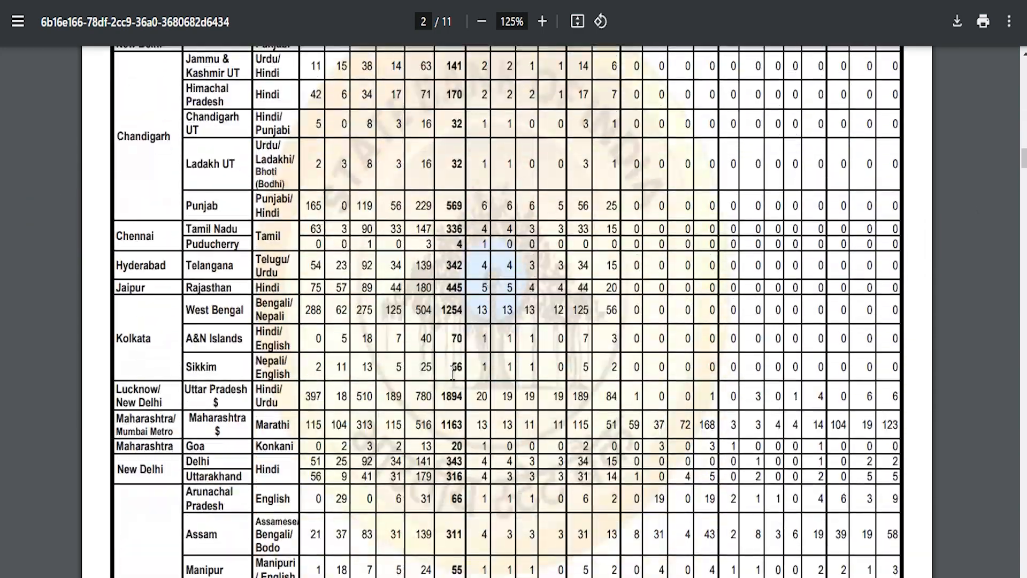
{"action": "scroll", "coordinate": [453, 372], "scroll_direction": "down", "scroll_amount": 5}
{"action": "left_click_drag", "start_coordinate": [429, 512], "coordinate": [463, 512]}
{"action": "left_click", "coordinate": [471, 413]}
{"action": "scroll", "coordinate": [471, 413], "scroll_direction": "up", "scroll_amount": 10}
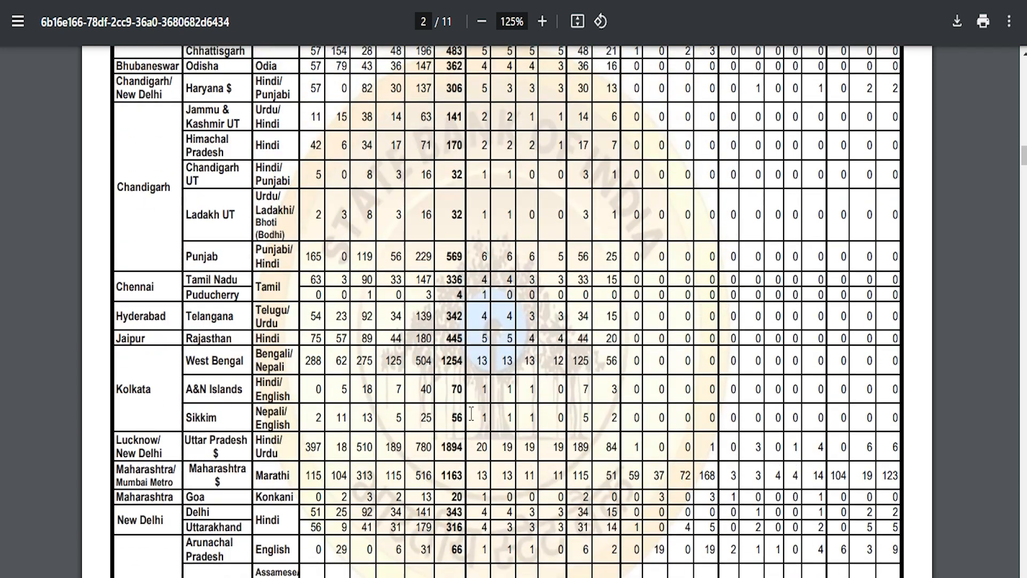
{"action": "scroll", "coordinate": [471, 413], "scroll_direction": "up", "scroll_amount": 6}
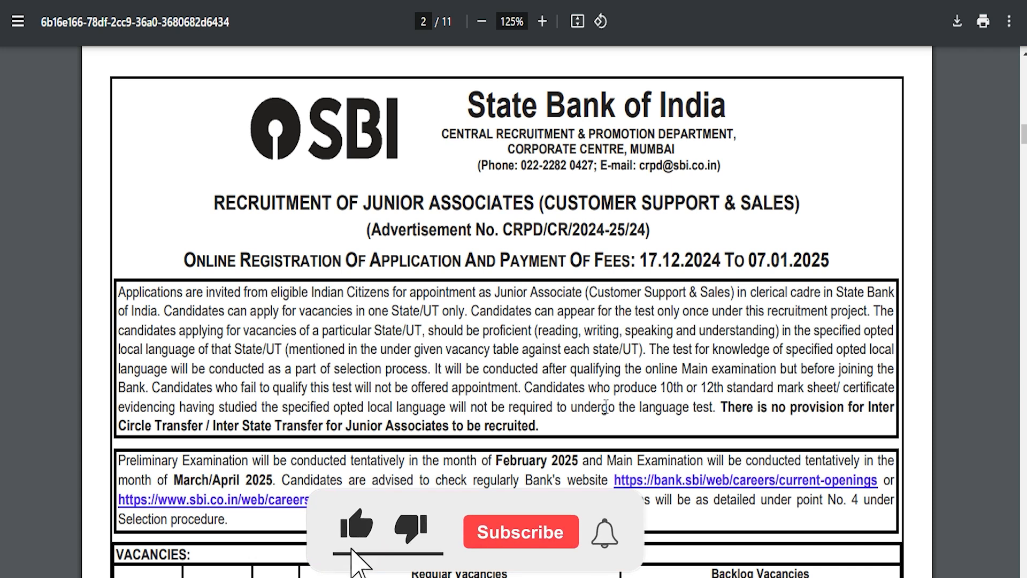
Step: Open the SBI recruitment dates page and highlight the registration closing date 07/01/2025
{"action": "left_click", "coordinate": [446, 389]}
{"action": "scroll", "coordinate": [530, 389], "scroll_direction": "down", "scroll_amount": 1}
{"action": "scroll", "coordinate": [531, 389], "scroll_direction": "up", "scroll_amount": 1}
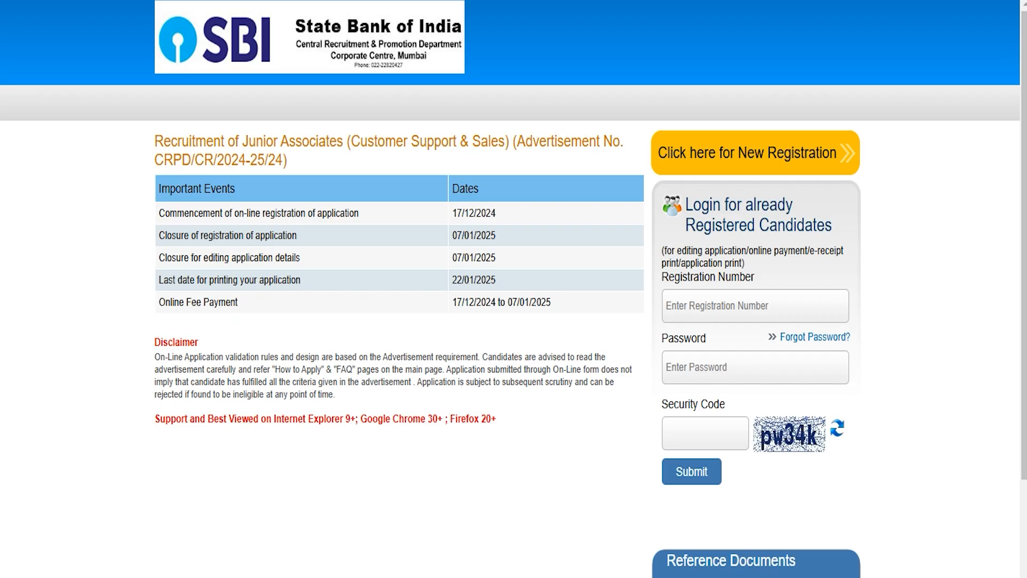
{"action": "left_click", "coordinate": [452, 244]}
{"action": "left_click_drag", "start_coordinate": [455, 238], "coordinate": [496, 236]}
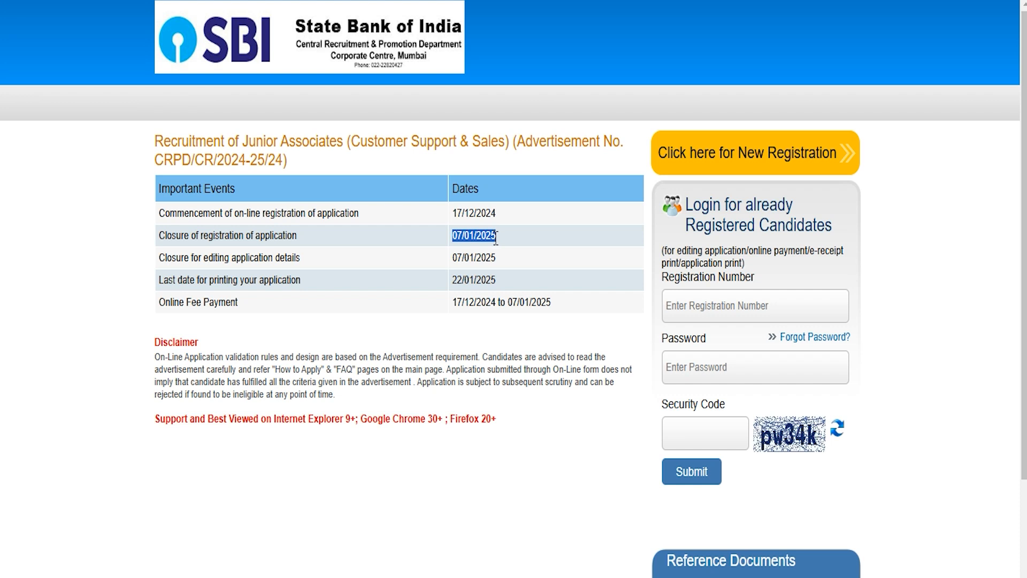
Step: Clear the highlight on the 07/01/2025 closing date
{"action": "left_click", "coordinate": [428, 354]}
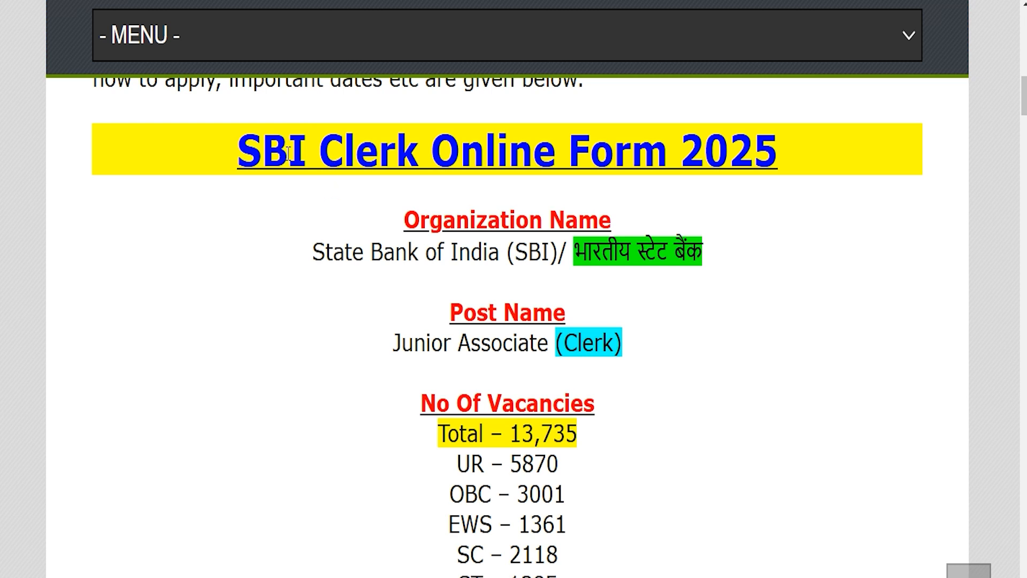
Step: Highlight the SBI Clerk Online Form 2025 title, State Bank of India, Junior Associate (Clerk) and last apply date
{"action": "left_click_drag", "start_coordinate": [256, 151], "coordinate": [755, 145]}
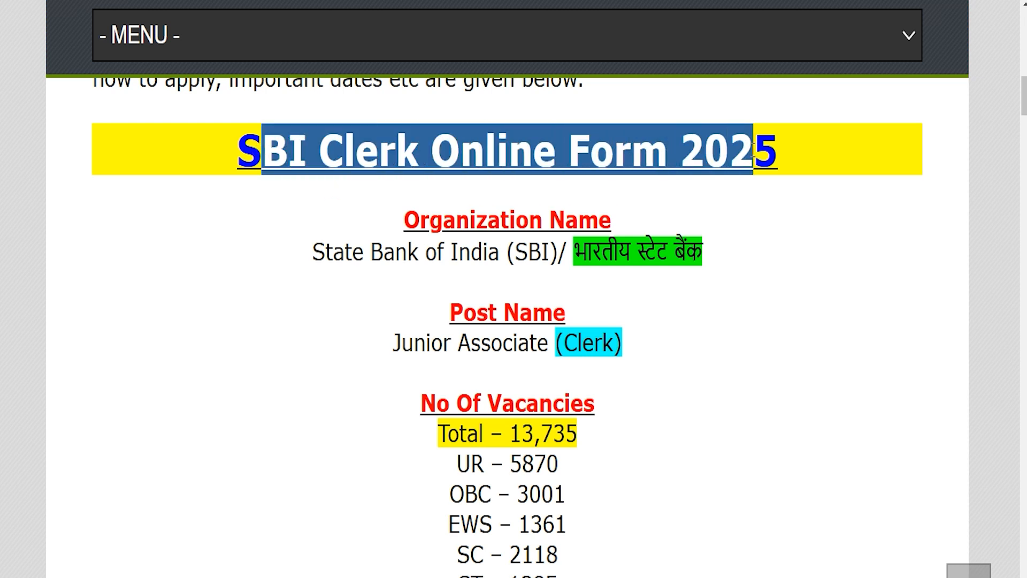
{"action": "left_click_drag", "start_coordinate": [346, 260], "coordinate": [638, 261]}
{"action": "left_click_drag", "start_coordinate": [404, 343], "coordinate": [614, 343]}
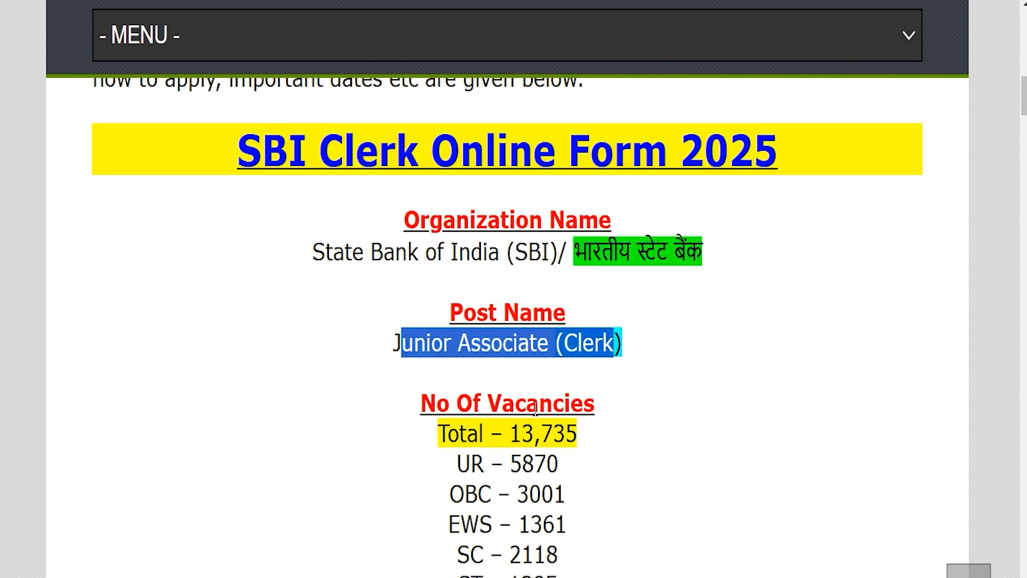
{"action": "left_click_drag", "start_coordinate": [512, 433], "coordinate": [580, 435]}
{"action": "scroll", "coordinate": [523, 402], "scroll_direction": "down", "scroll_amount": 5}
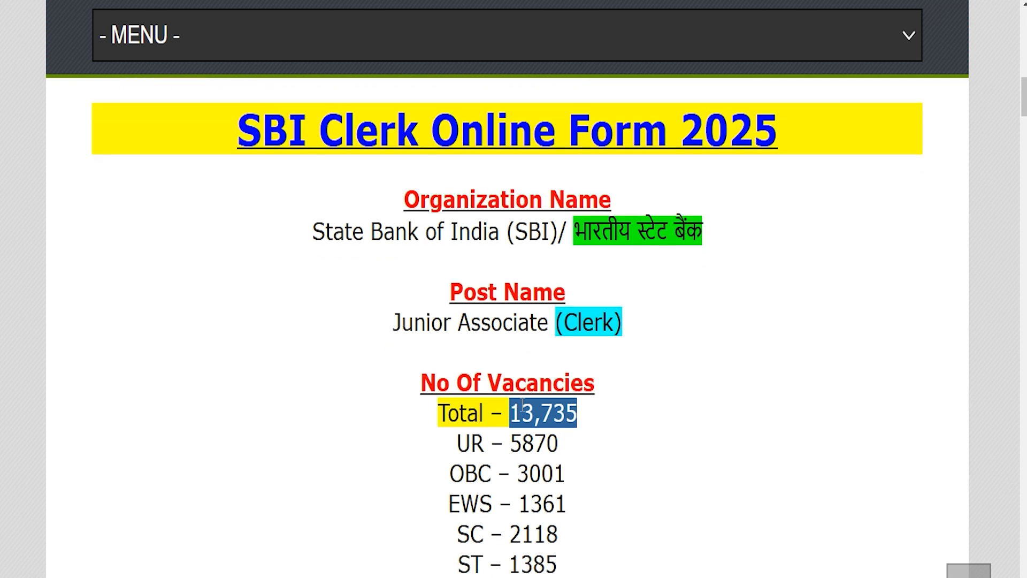
{"action": "scroll", "coordinate": [523, 403], "scroll_direction": "down", "scroll_amount": 2}
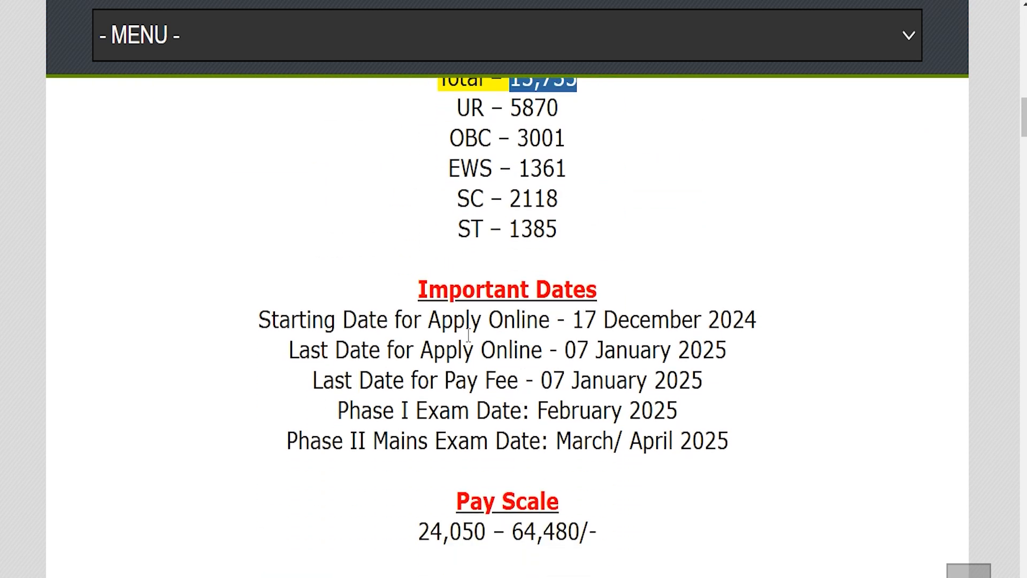
{"action": "left_click_drag", "start_coordinate": [566, 349], "coordinate": [723, 350]}
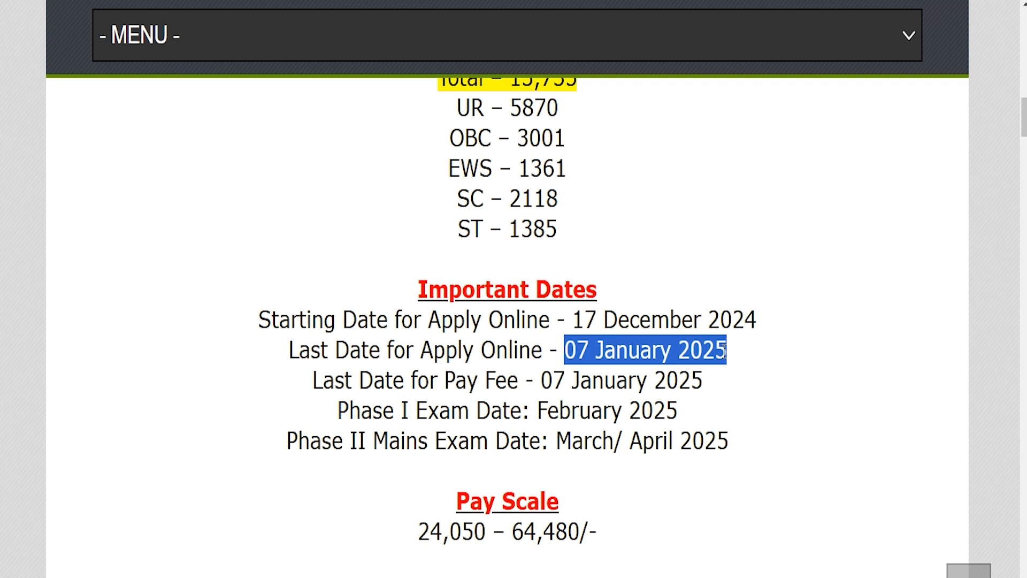
Step: Scroll down to Important Links and point out the Official Notification Pdf link
{"action": "scroll", "coordinate": [502, 508], "scroll_direction": "down", "scroll_amount": 6}
{"action": "scroll", "coordinate": [502, 508], "scroll_direction": "down", "scroll_amount": 5}
{"action": "left_click_drag", "start_coordinate": [477, 538], "coordinate": [525, 538]}
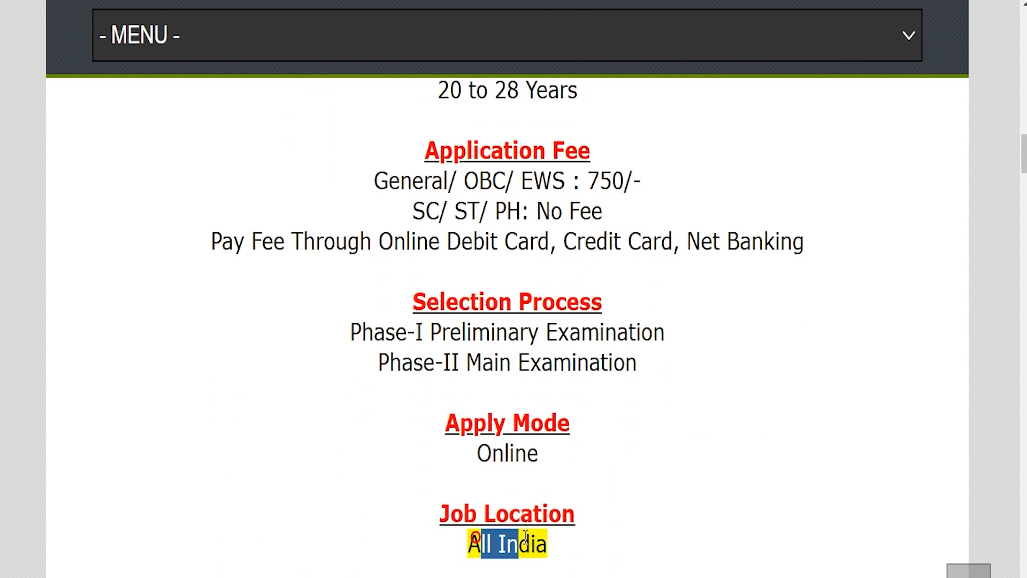
{"action": "scroll", "coordinate": [526, 537], "scroll_direction": "down", "scroll_amount": 3}
{"action": "scroll", "coordinate": [523, 550], "scroll_direction": "down", "scroll_amount": 1}
{"action": "left_click_drag", "start_coordinate": [431, 482], "coordinate": [581, 479]}
{"action": "left_click_drag", "start_coordinate": [346, 517], "coordinate": [591, 519]}
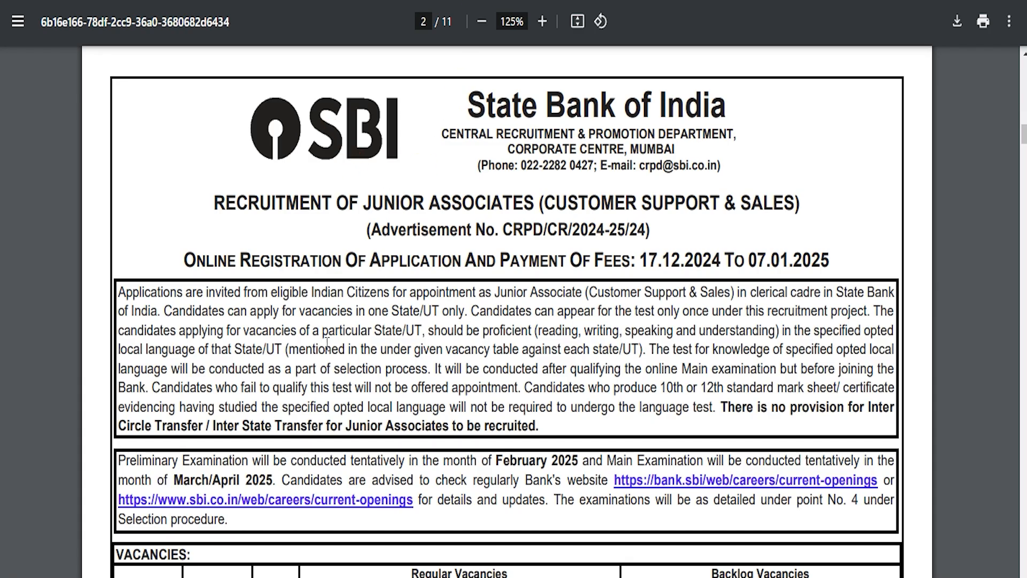
Step: Return from the notification PDF to the SBI Clerk job page and follow its Apply Online link
{"action": "left_click_drag", "start_coordinate": [317, 348], "coordinate": [590, 408]}
{"action": "scroll", "coordinate": [501, 493], "scroll_direction": "down", "scroll_amount": 5}
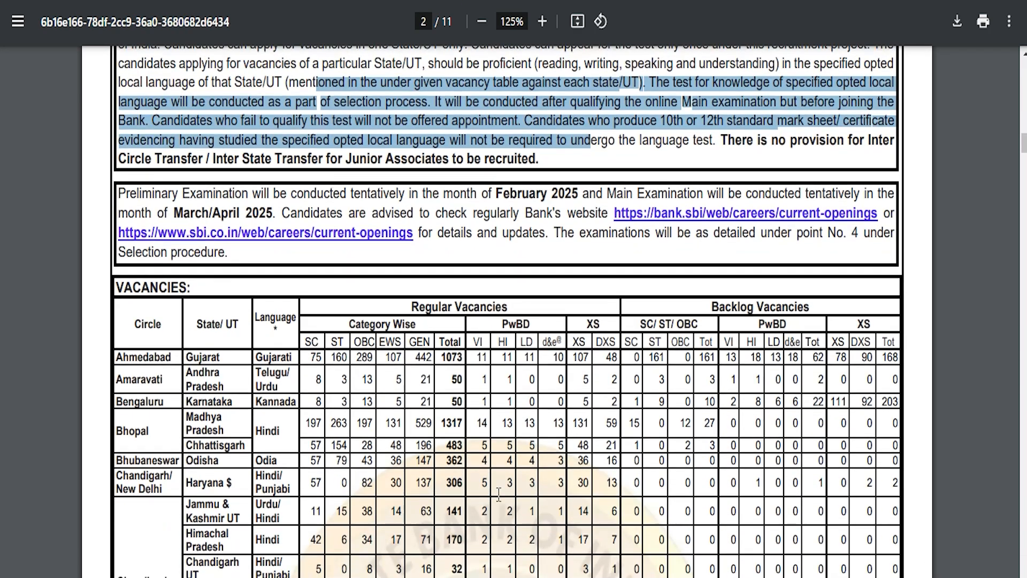
{"action": "scroll", "coordinate": [498, 493], "scroll_direction": "up", "scroll_amount": 5}
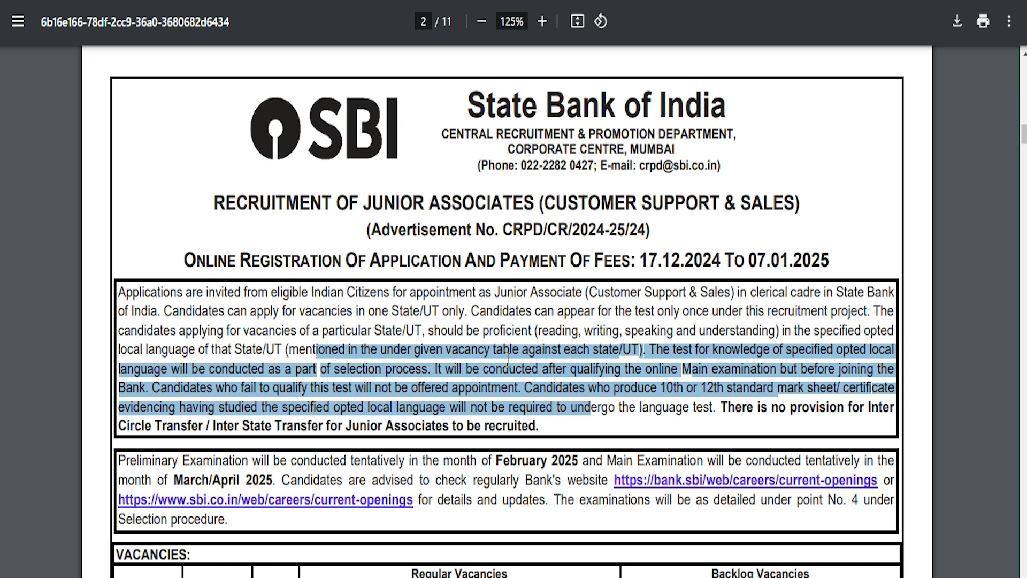
{"action": "key", "text": "ctrl+shift+Tab"}
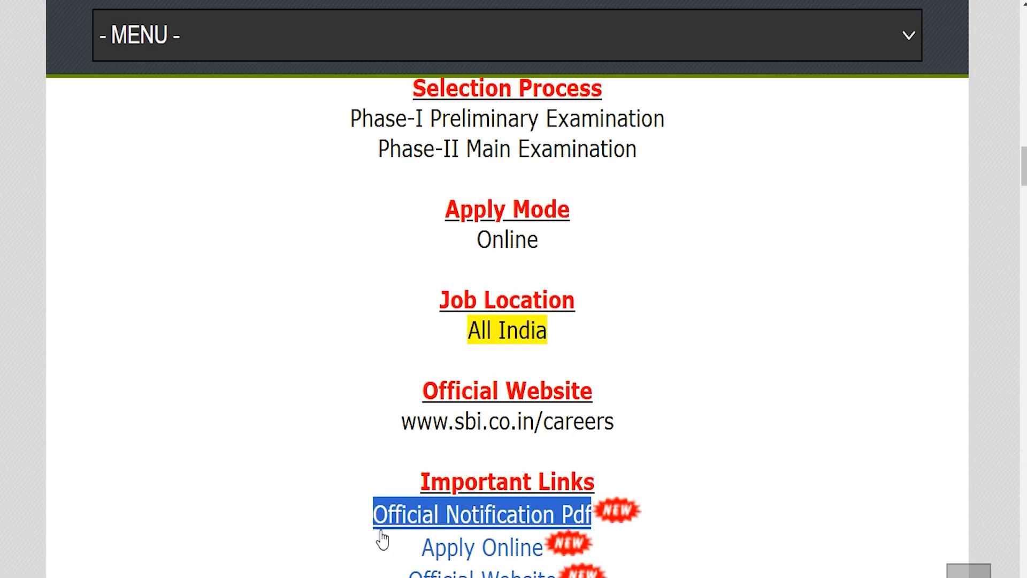
{"action": "left_click_drag", "start_coordinate": [388, 546], "coordinate": [544, 547]}
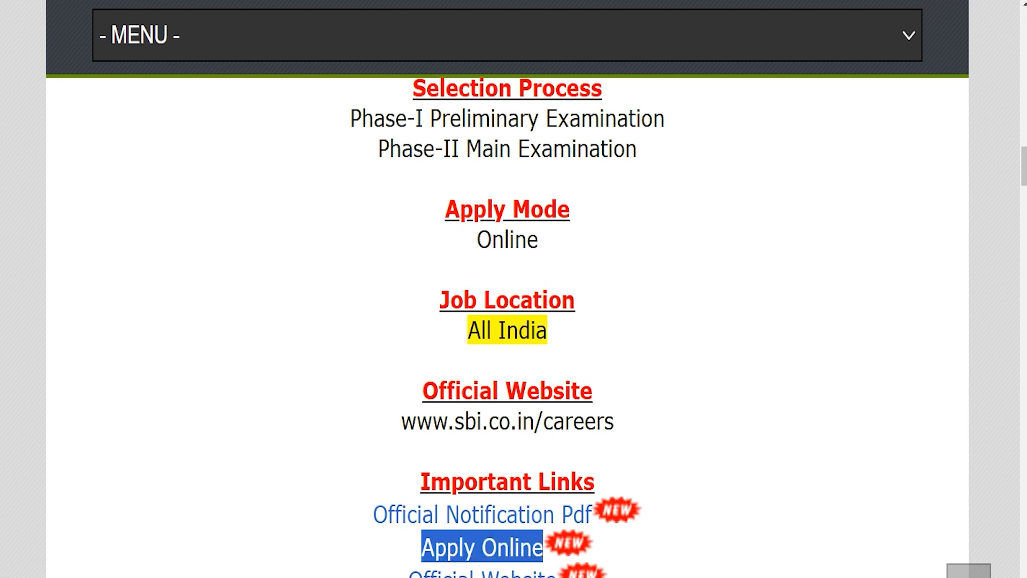
{"action": "left_click", "coordinate": [484, 548]}
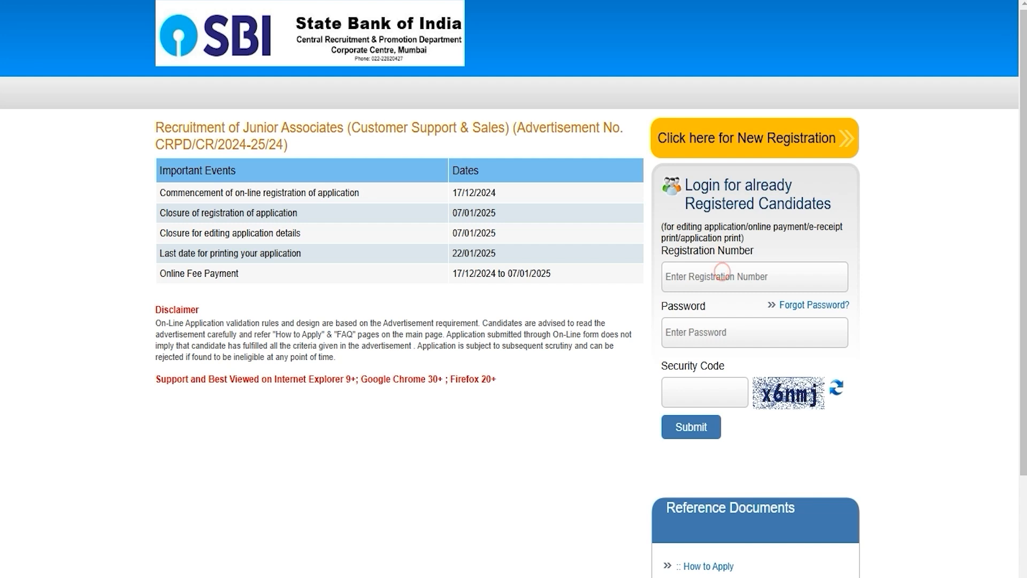
Step: Start a new registration from the SBI recruitment login page
{"action": "left_click", "coordinate": [706, 398]}
{"action": "left_click", "coordinate": [737, 134]}
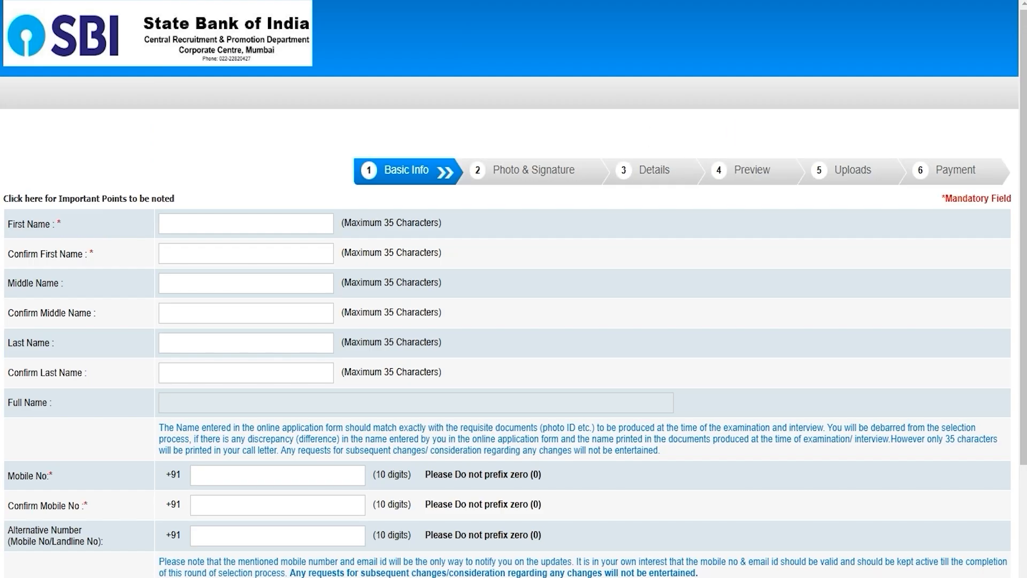
Step: Enter the applicant's first name twice and their mobile number
{"action": "left_click", "coordinate": [290, 220]}
{"action": "type", "text": "Amit"}
{"action": "key", "text": "Tab"}
{"action": "type", "text": "Amit"}
{"action": "left_click", "coordinate": [212, 473]}
{"action": "scroll", "coordinate": [212, 473], "scroll_direction": "down", "scroll_amount": 4}
{"action": "type", "text": "1234567891"}
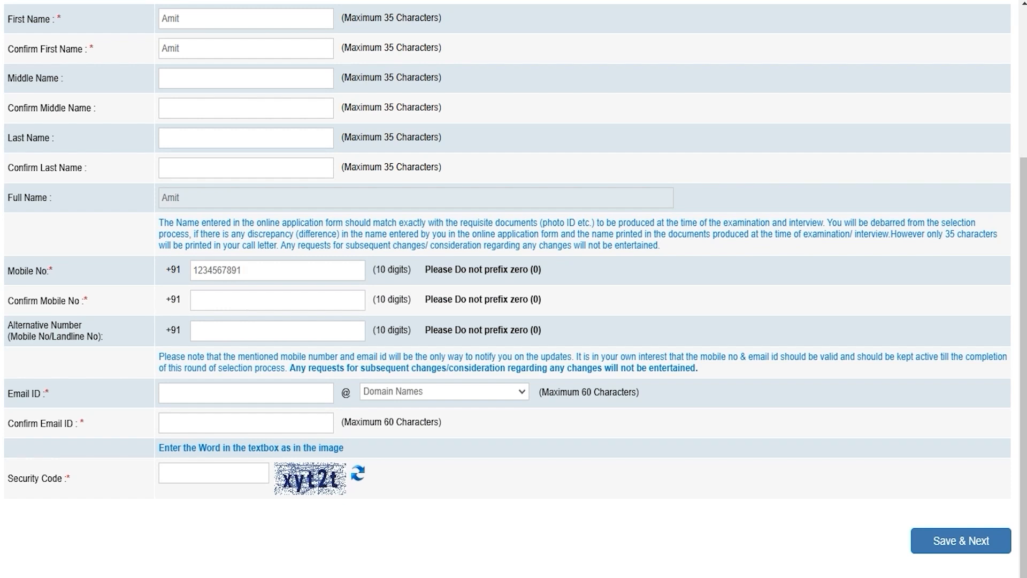
{"action": "left_click", "coordinate": [227, 305]}
{"action": "left_click", "coordinate": [209, 329]}
Step: Enter the applicant's email ID with the gmail.com domain and confirm it
{"action": "left_click", "coordinate": [204, 392]}
{"action": "type", "text": "abc"}
{"action": "left_click", "coordinate": [423, 391]}
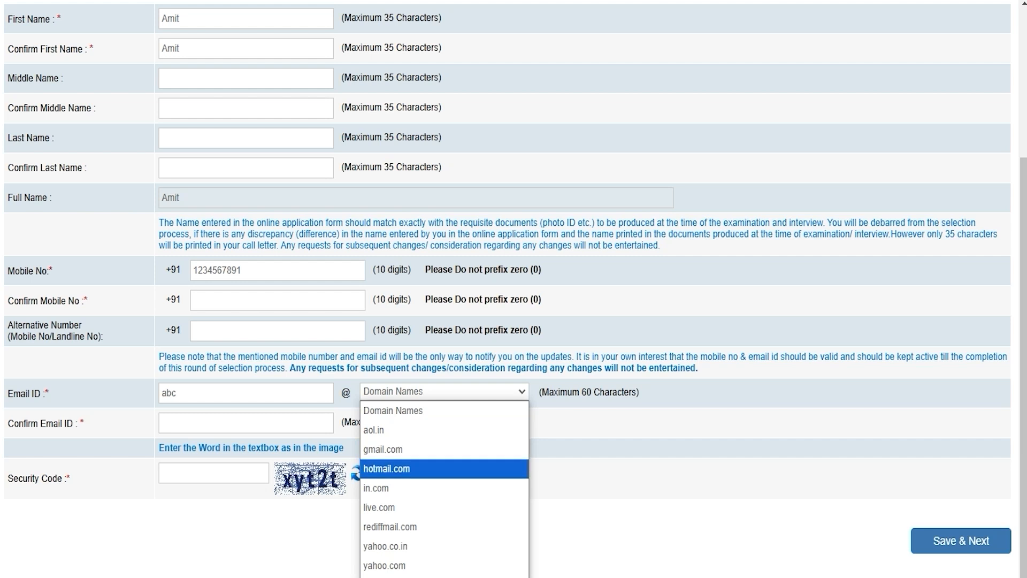
{"action": "left_click", "coordinate": [415, 449]}
{"action": "left_click", "coordinate": [302, 422]}
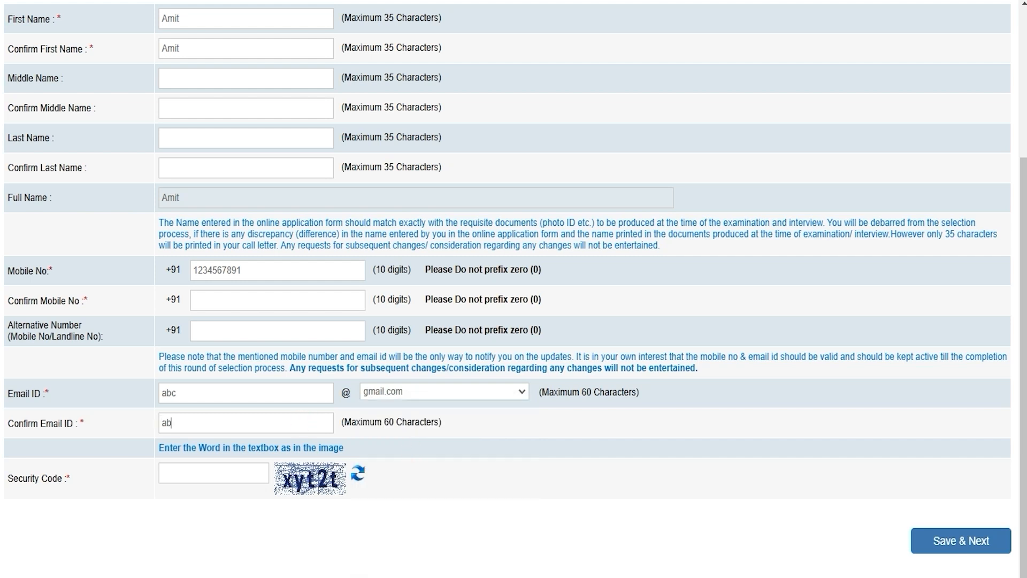
{"action": "left_click", "coordinate": [233, 471]}
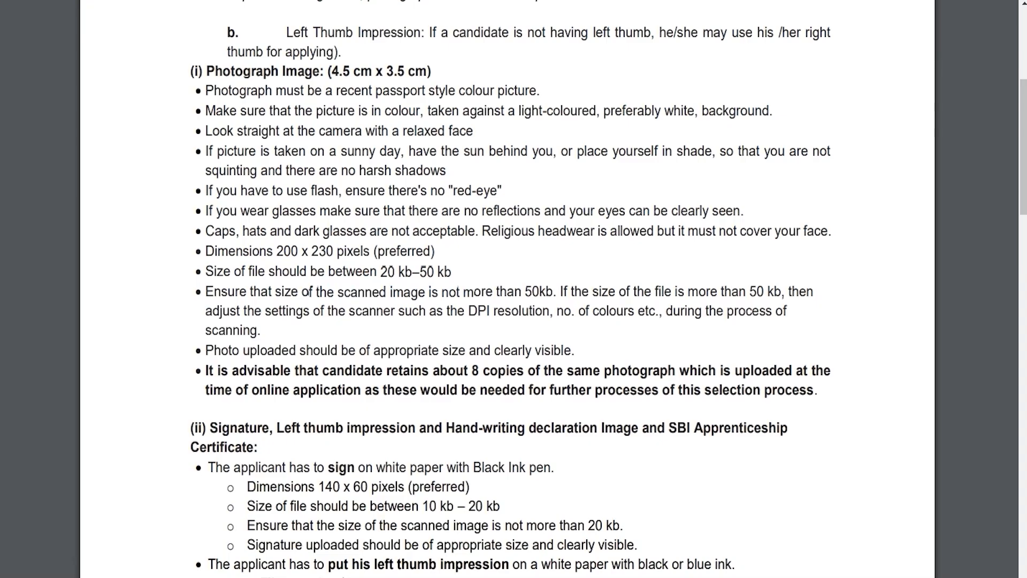
Step: Review the photo (20–50 kb) and signature (10–20 kb, black ink) rules, then proceed to Details
{"action": "left_click_drag", "start_coordinate": [265, 75], "coordinate": [313, 73]}
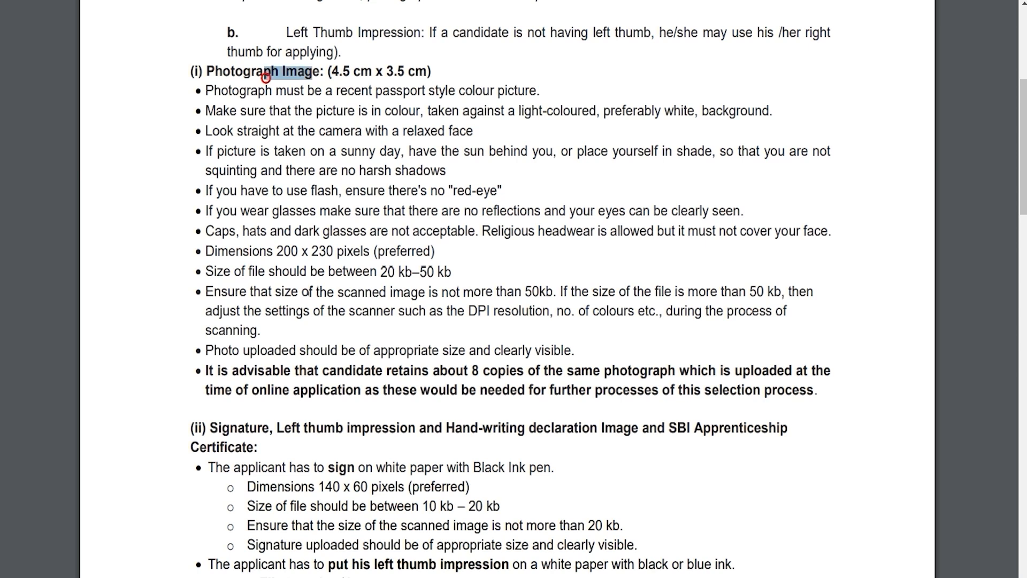
{"action": "left_click_drag", "start_coordinate": [382, 271], "coordinate": [444, 272]}
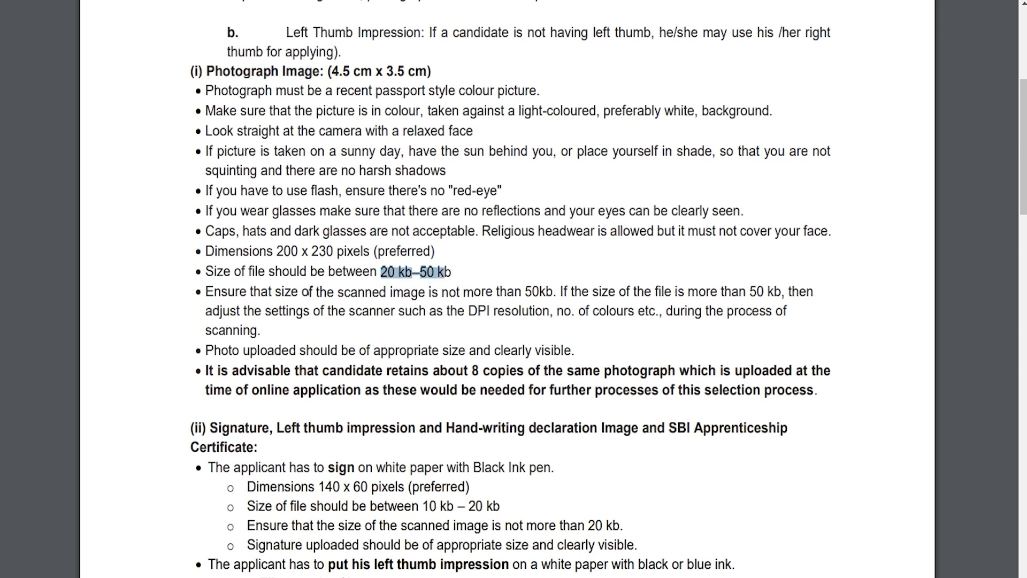
{"action": "left_click_drag", "start_coordinate": [422, 507], "coordinate": [500, 506]}
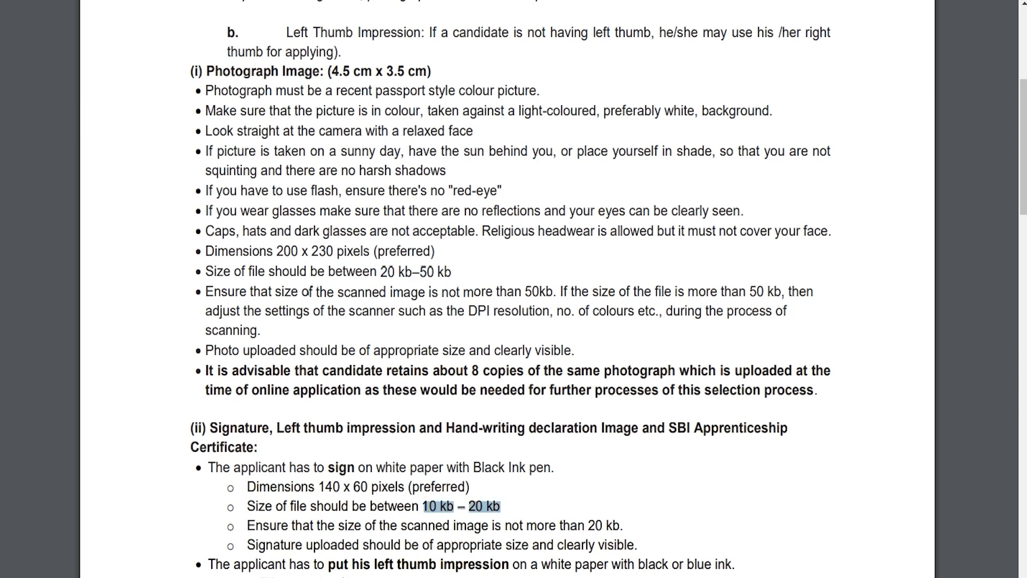
{"action": "left_click_drag", "start_coordinate": [473, 467], "coordinate": [551, 468]}
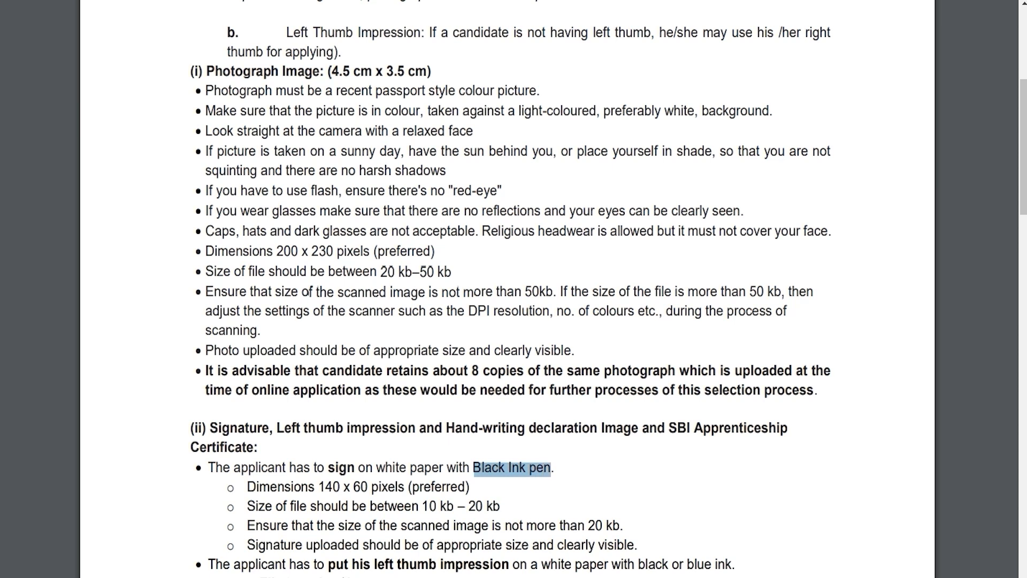
{"action": "left_click_drag", "start_coordinate": [413, 506], "coordinate": [483, 506]}
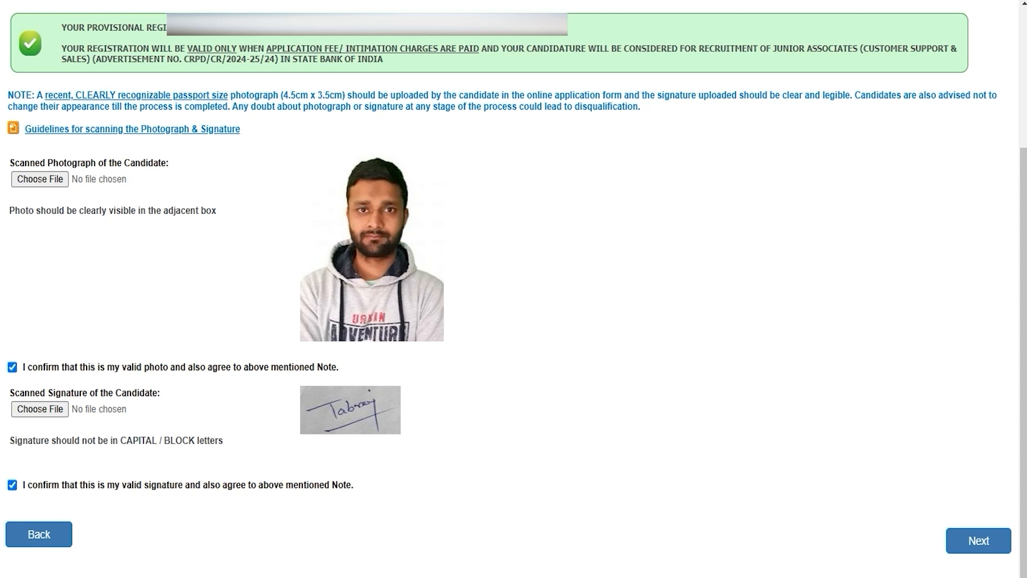
{"action": "left_click", "coordinate": [979, 541]}
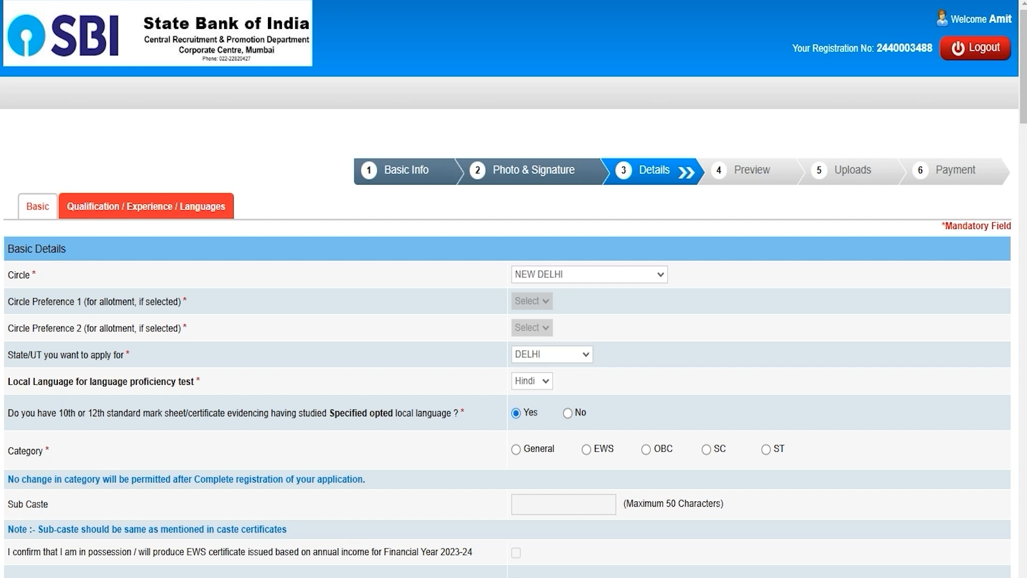
Step: Set state DELHI and circle JAIPUR, and answer Yes to having the local-language certificate
{"action": "left_click", "coordinate": [599, 274]}
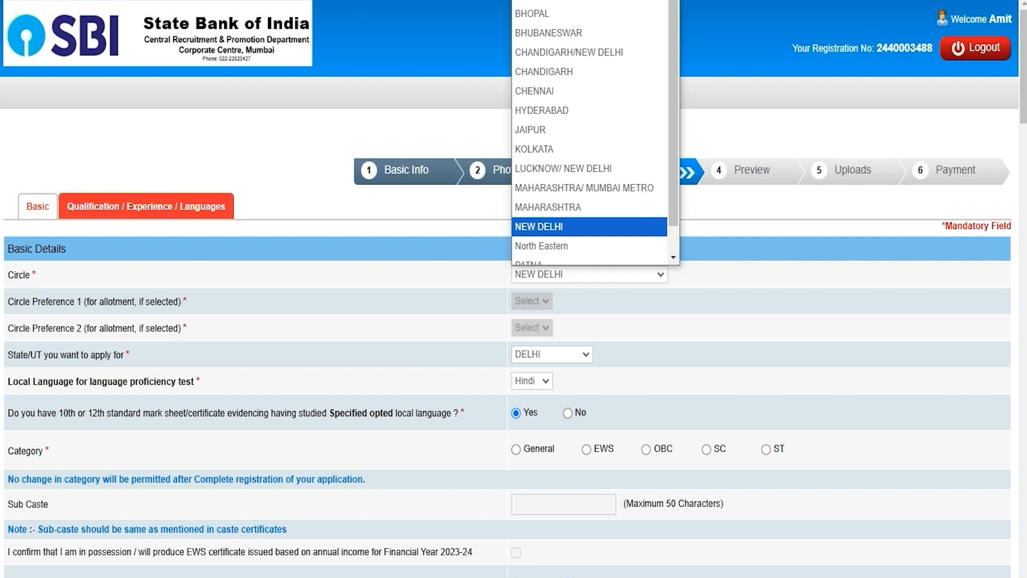
{"action": "left_click", "coordinate": [566, 218]}
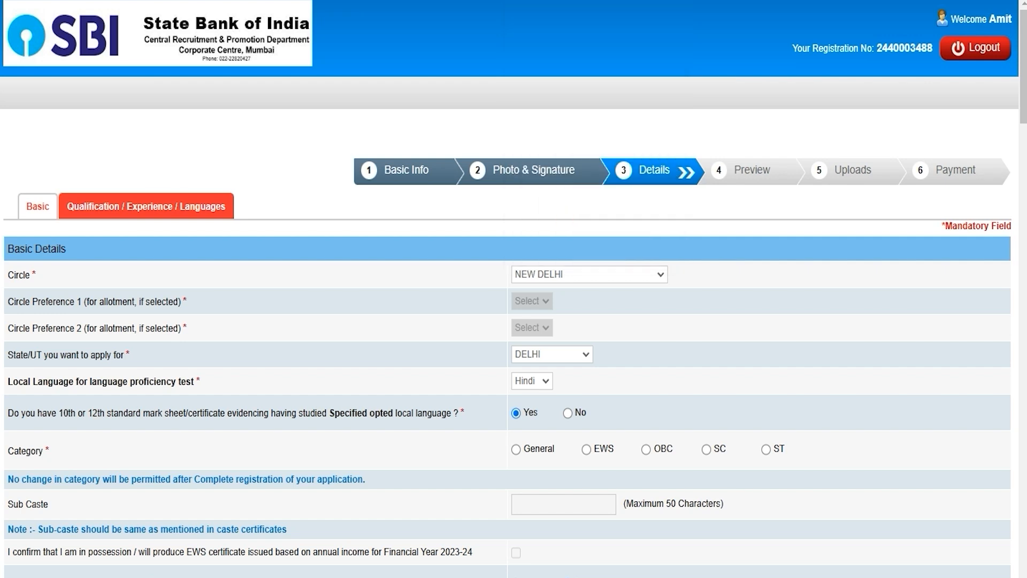
{"action": "left_click", "coordinate": [548, 353]}
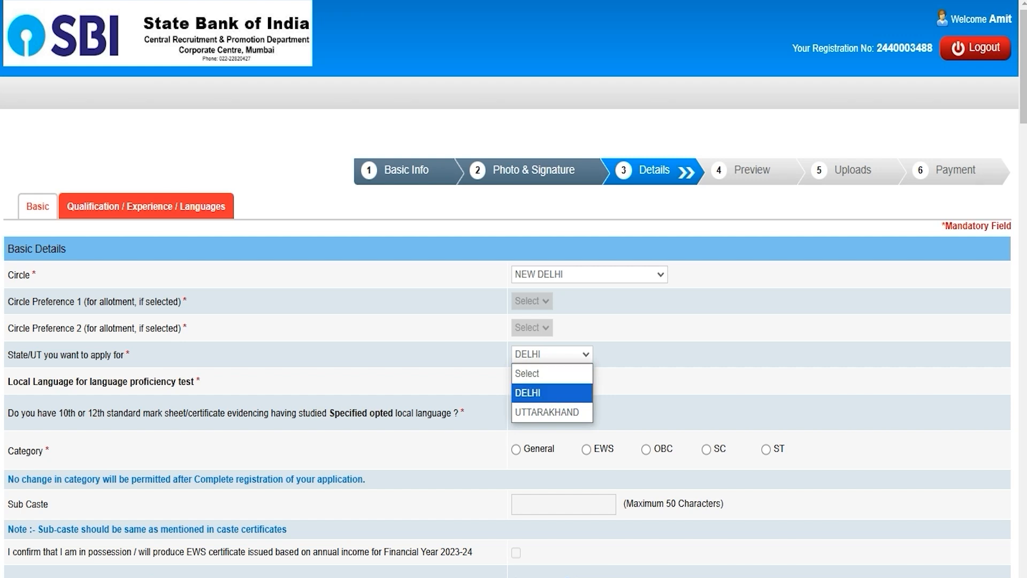
{"action": "left_click", "coordinate": [551, 394]}
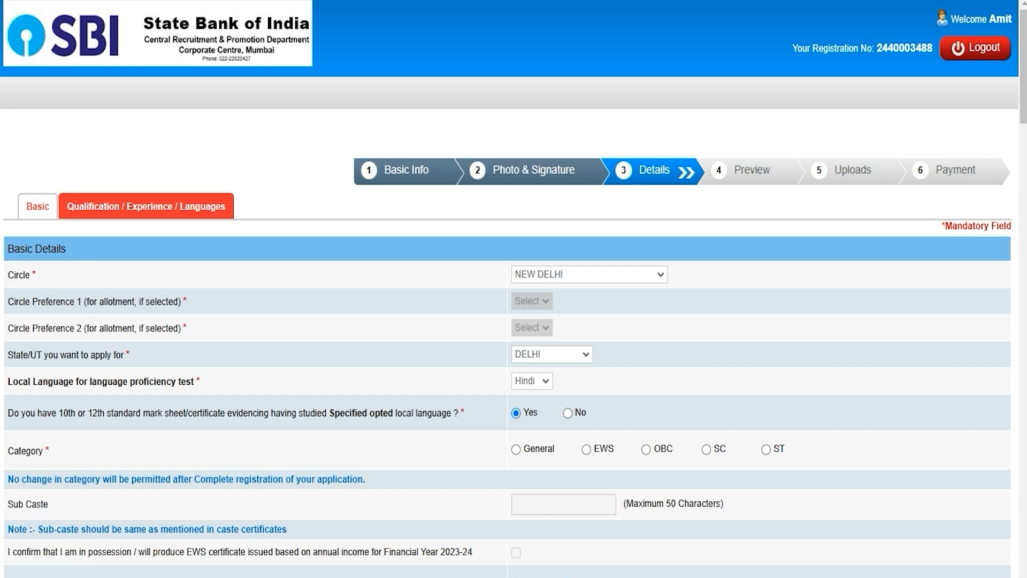
{"action": "left_click", "coordinate": [531, 381]}
{"action": "left_click", "coordinate": [527, 417]}
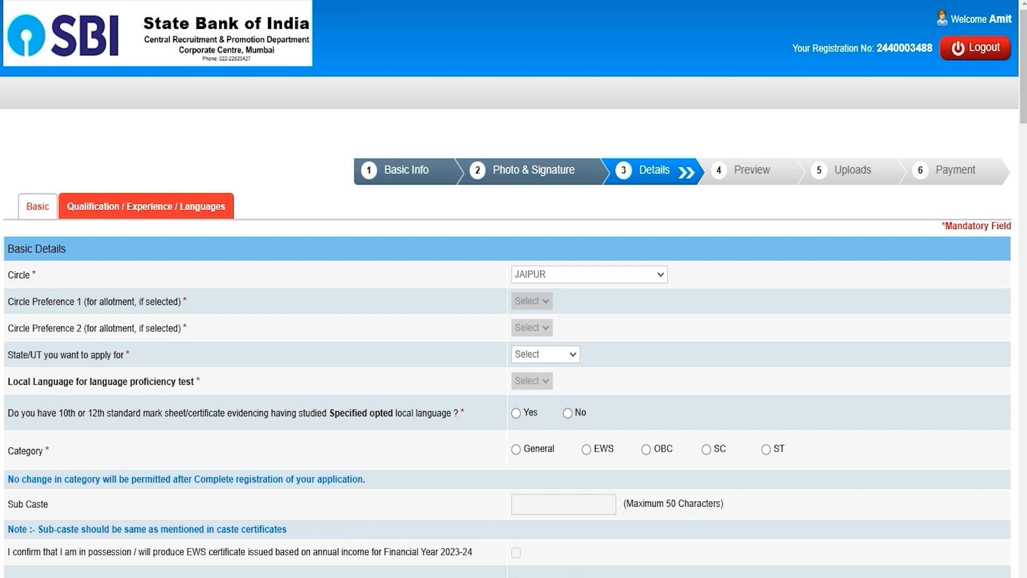
{"action": "left_click", "coordinate": [556, 273]}
{"action": "left_click", "coordinate": [557, 271]}
{"action": "left_click", "coordinate": [517, 413]}
Step: Choose category ST, dismiss its warning, and answer No to being a trained SBI apprentice
{"action": "left_click", "coordinate": [766, 449]}
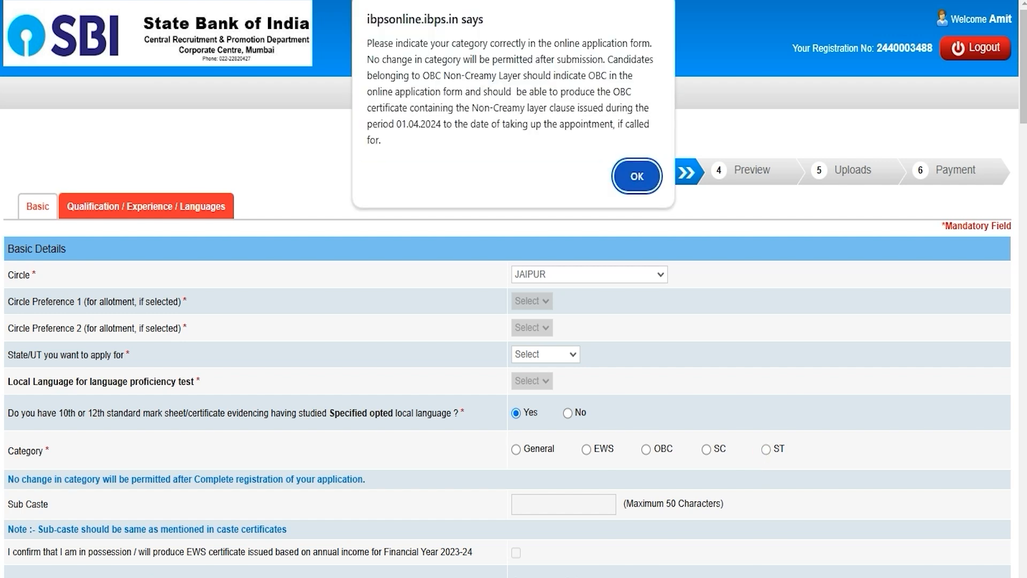
{"action": "left_click", "coordinate": [644, 185]}
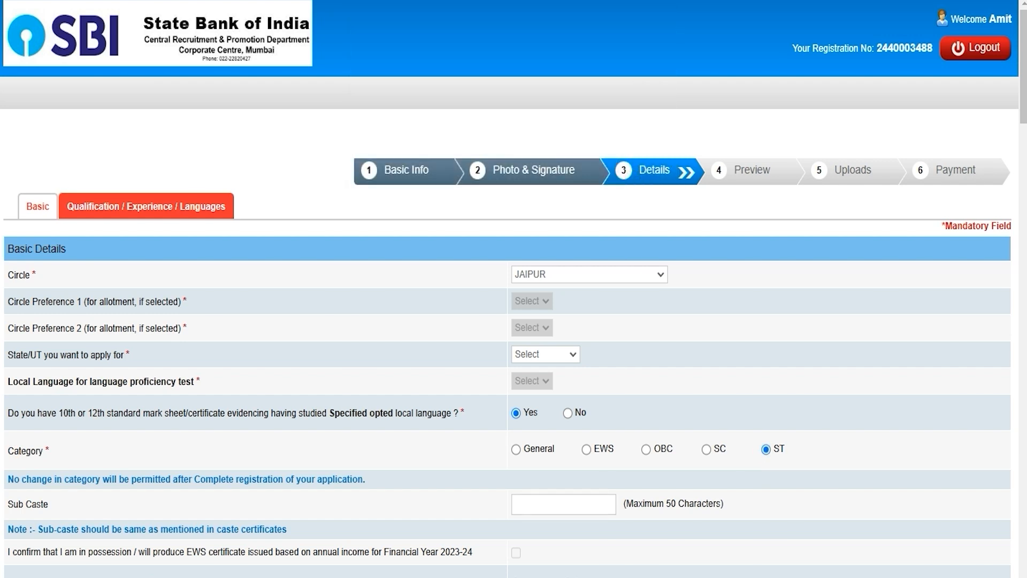
{"action": "scroll", "coordinate": [577, 506], "scroll_direction": "down", "scroll_amount": 5}
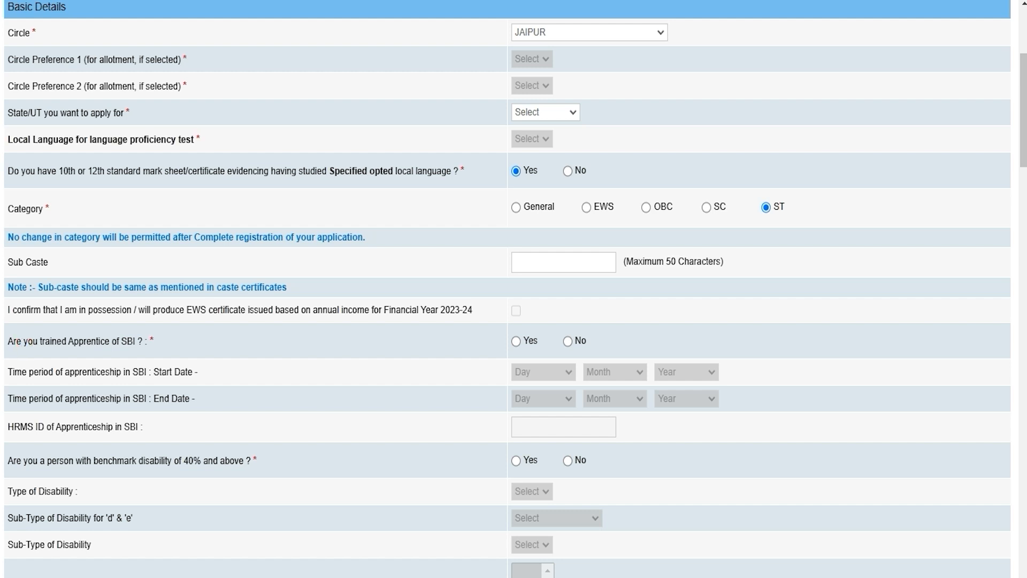
{"action": "left_click", "coordinate": [517, 340]}
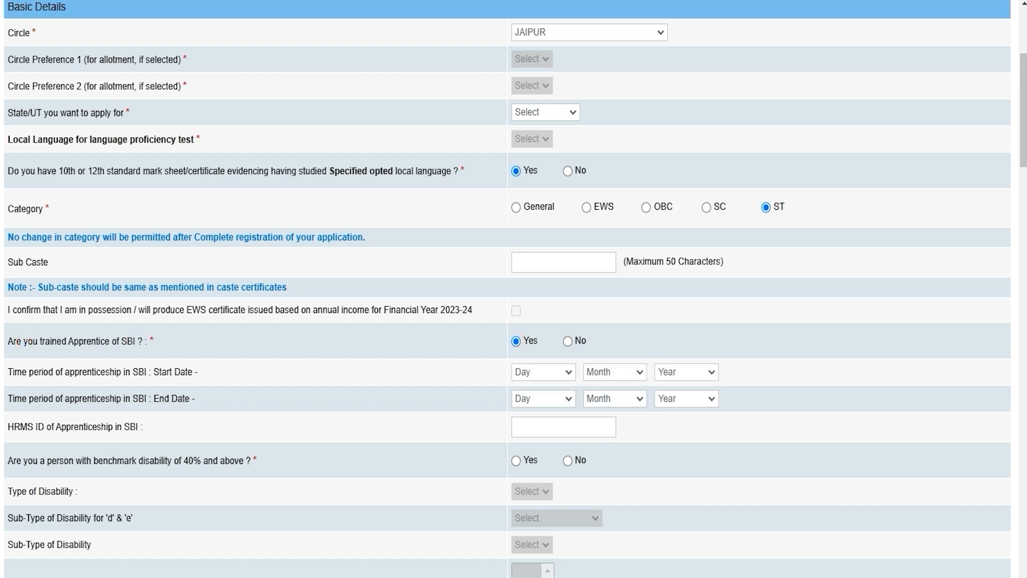
{"action": "left_click", "coordinate": [83, 374]}
{"action": "left_click", "coordinate": [99, 392]}
{"action": "left_click", "coordinate": [568, 340]}
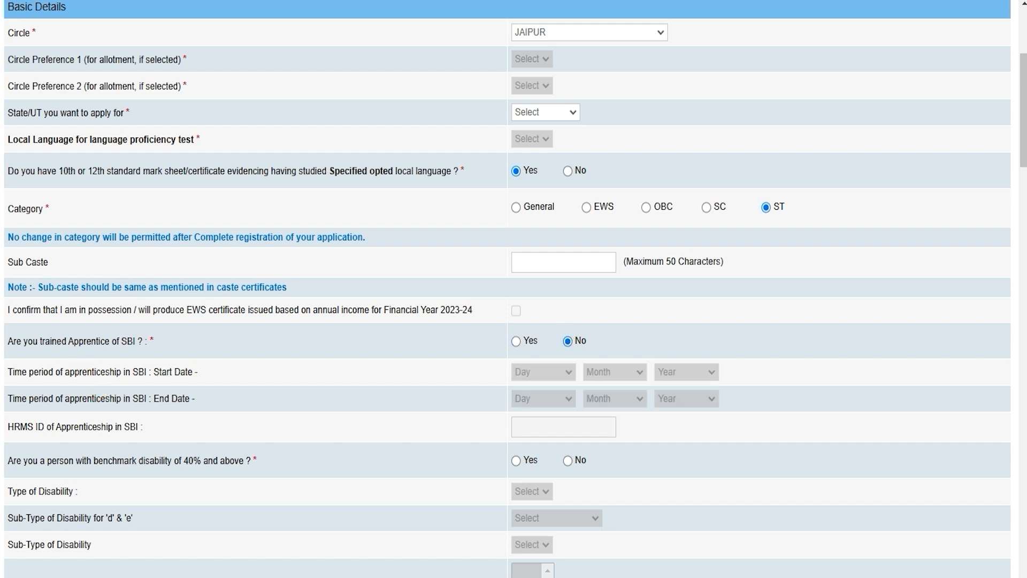
Step: Declare a benchmark disability of 40% or more and view the disability types
{"action": "left_click", "coordinate": [23, 428]}
{"action": "left_click", "coordinate": [539, 427]}
{"action": "left_click", "coordinate": [36, 461]}
{"action": "left_click", "coordinate": [516, 460]}
{"action": "scroll", "coordinate": [513, 289], "scroll_direction": "down", "scroll_amount": 5}
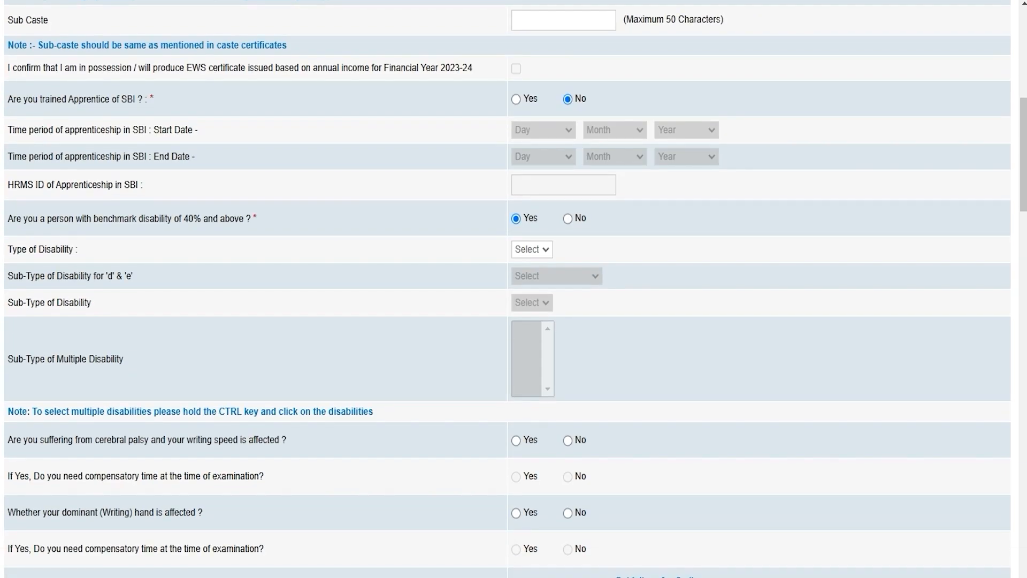
{"action": "left_click", "coordinate": [529, 247]}
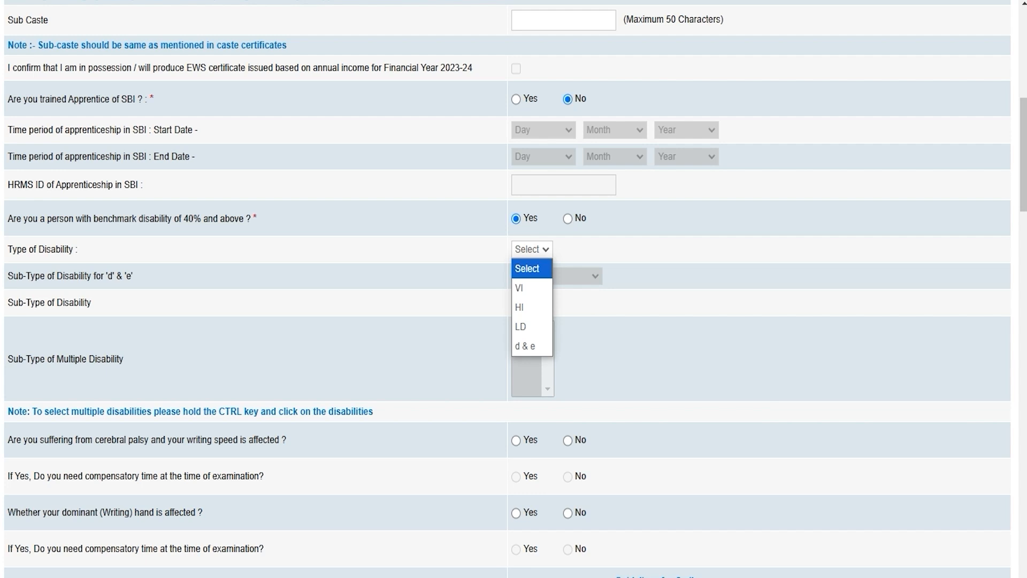
Step: Change the disability answer to No and answer No to difficulty in writing
{"action": "left_click", "coordinate": [530, 247]}
{"action": "left_click", "coordinate": [567, 218]}
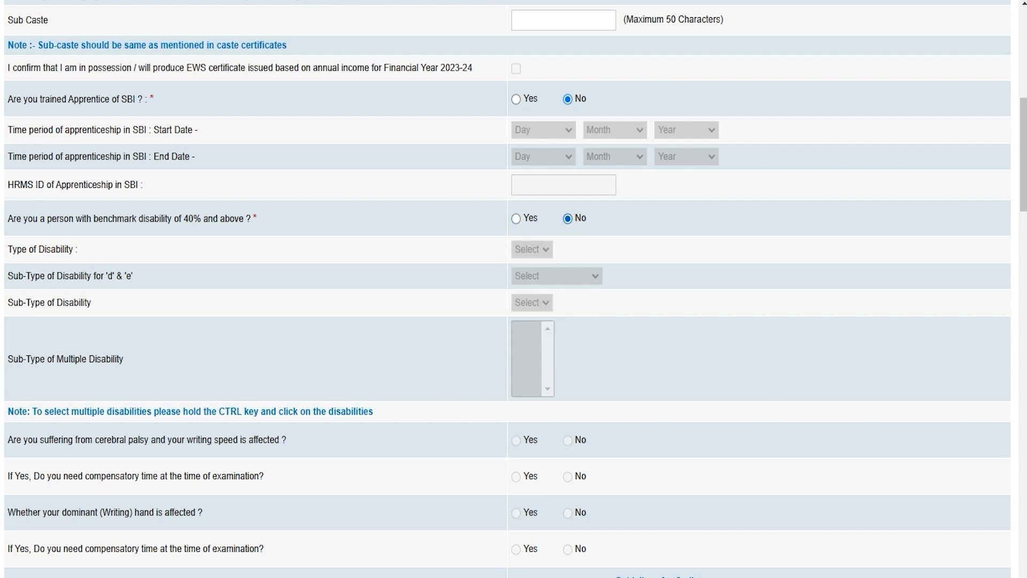
{"action": "scroll", "coordinate": [527, 442], "scroll_direction": "down", "scroll_amount": 5}
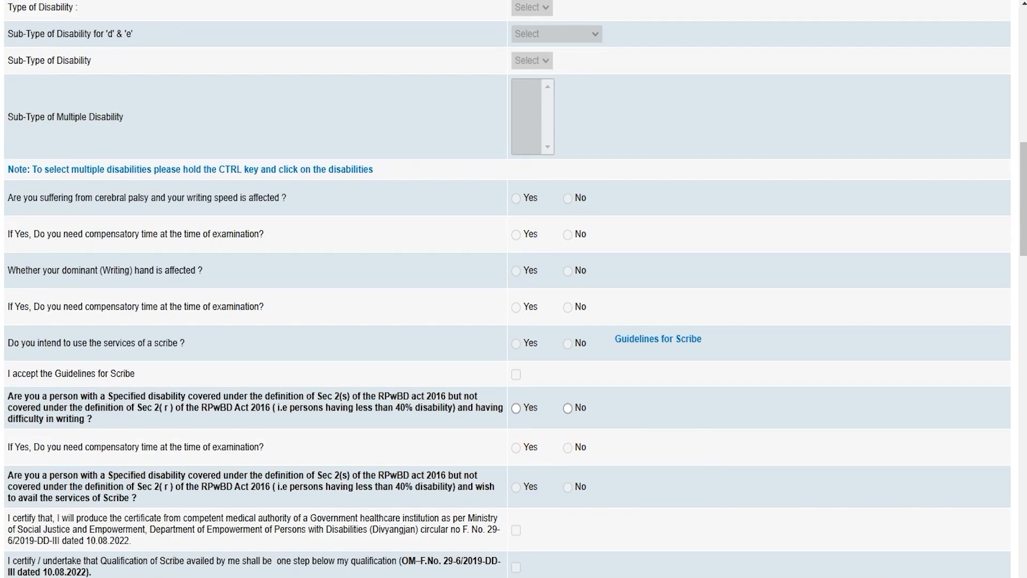
{"action": "left_click", "coordinate": [568, 409]}
{"action": "scroll", "coordinate": [507, 289], "scroll_direction": "down", "scroll_amount": 3}
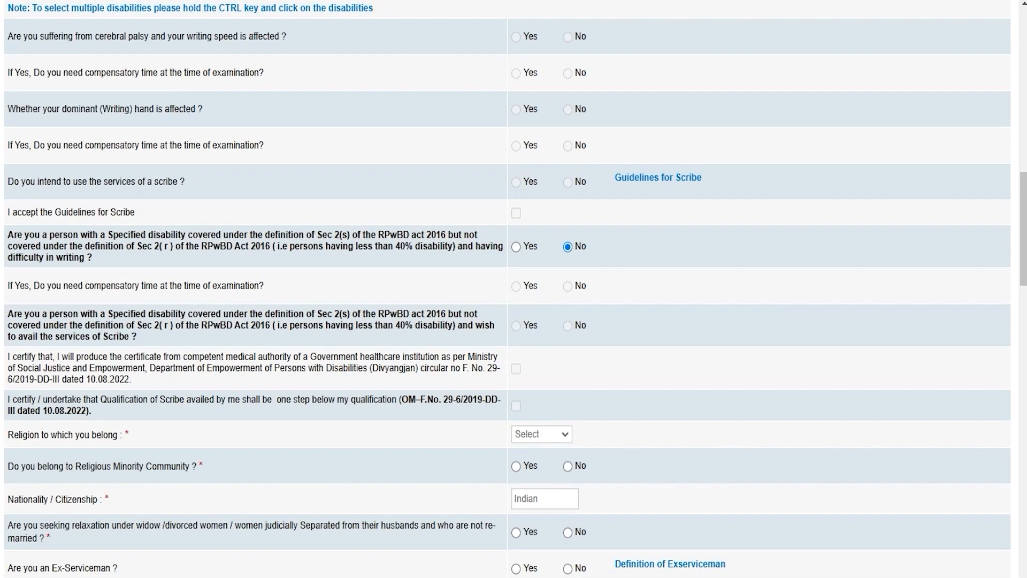
{"action": "scroll", "coordinate": [507, 289], "scroll_direction": "down", "scroll_amount": 2}
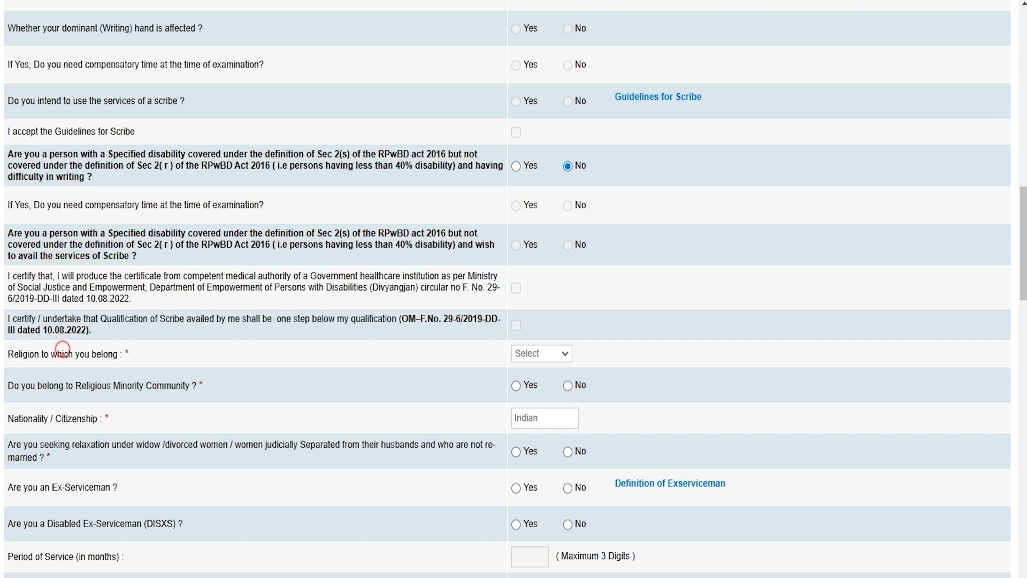
Step: Set religion to Hindu and answer No to religious minority community
{"action": "left_click", "coordinate": [533, 354]}
{"action": "left_click", "coordinate": [533, 431]}
{"action": "left_click", "coordinate": [47, 387]}
{"action": "left_click", "coordinate": [516, 385]}
{"action": "left_click", "coordinate": [568, 386]}
Step: Answer No to widow relaxation and to being an Ex-Serviceman
{"action": "left_click", "coordinate": [545, 417]}
{"action": "left_click", "coordinate": [82, 443]}
{"action": "left_click", "coordinate": [516, 451]}
{"action": "left_click", "coordinate": [568, 452]}
{"action": "left_click", "coordinate": [18, 487]}
{"action": "left_click", "coordinate": [515, 487]}
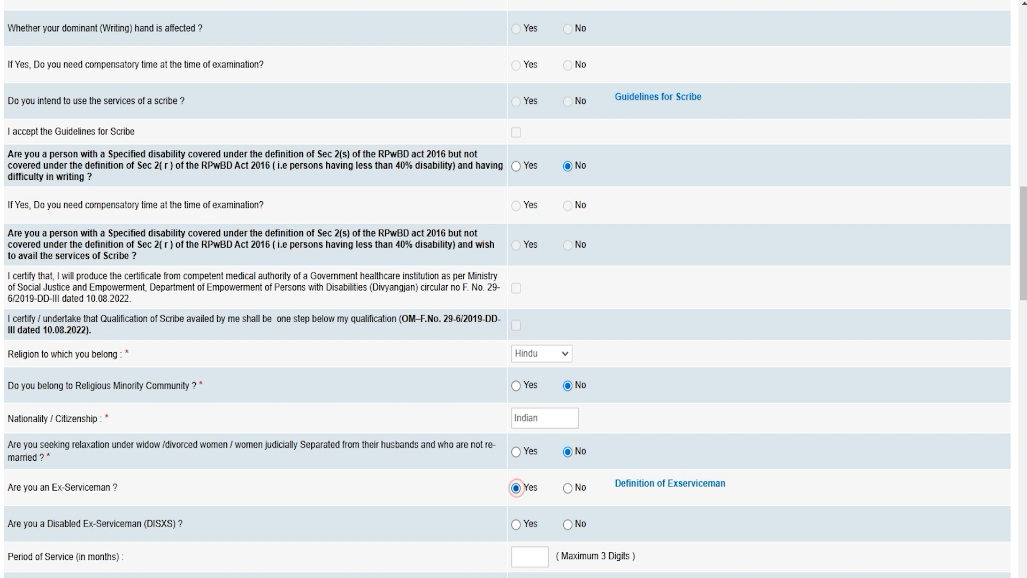
{"action": "left_click", "coordinate": [568, 488]}
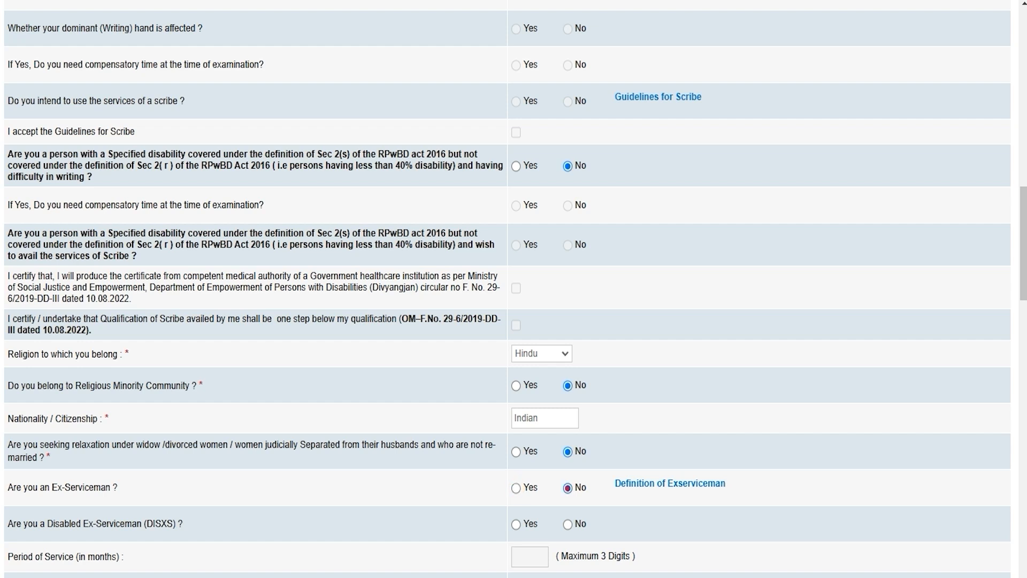
Step: Answer No to Disabled Ex-Serviceman and to dependent of a serviceman killed
{"action": "scroll", "coordinate": [568, 488], "scroll_direction": "down", "scroll_amount": 1}
{"action": "scroll", "coordinate": [507, 289], "scroll_direction": "down", "scroll_amount": 3}
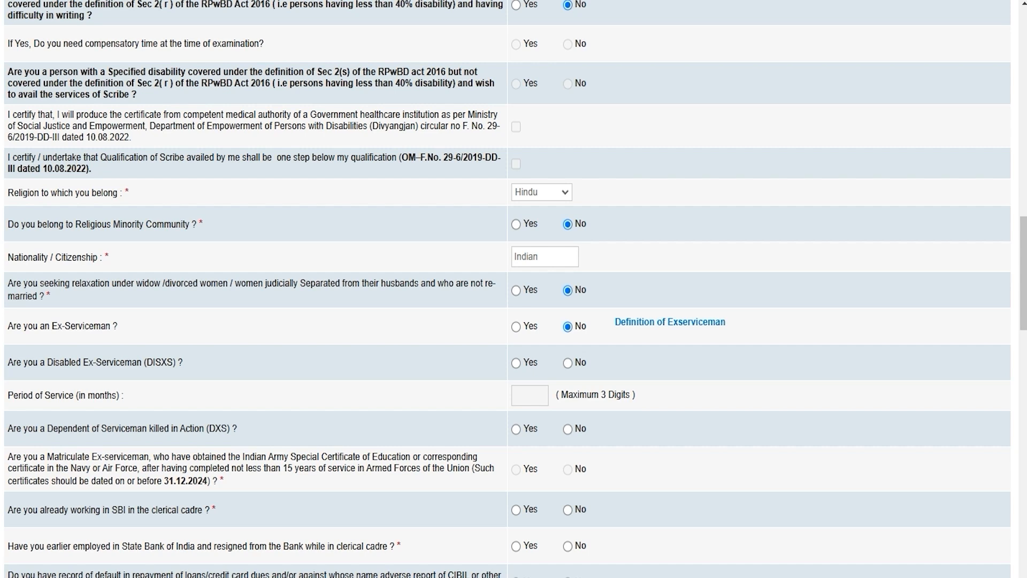
{"action": "left_click", "coordinate": [54, 367]}
{"action": "left_click", "coordinate": [516, 363]}
{"action": "left_click", "coordinate": [567, 363]}
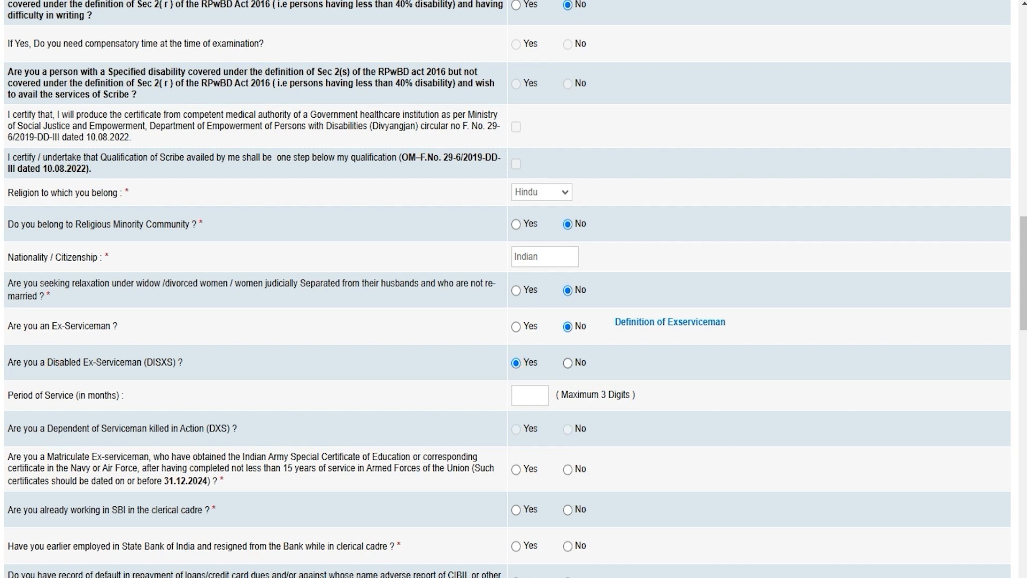
{"action": "left_click", "coordinate": [516, 363]}
{"action": "left_click", "coordinate": [567, 362]}
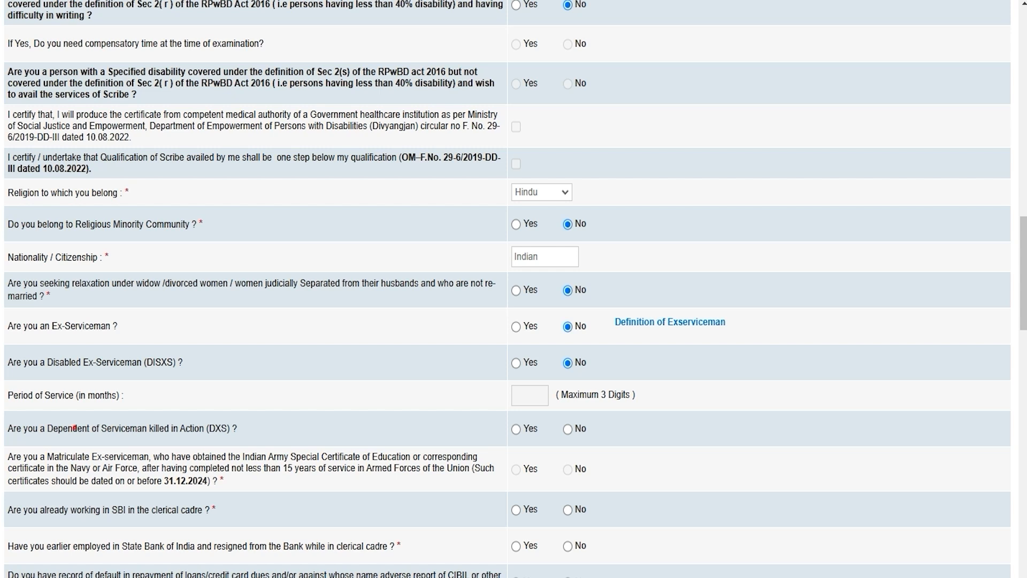
{"action": "left_click", "coordinate": [568, 428]}
Step: Answer No to working in SBI, earlier employment, loan default and adverse character report
{"action": "scroll", "coordinate": [567, 428], "scroll_direction": "down", "scroll_amount": 3}
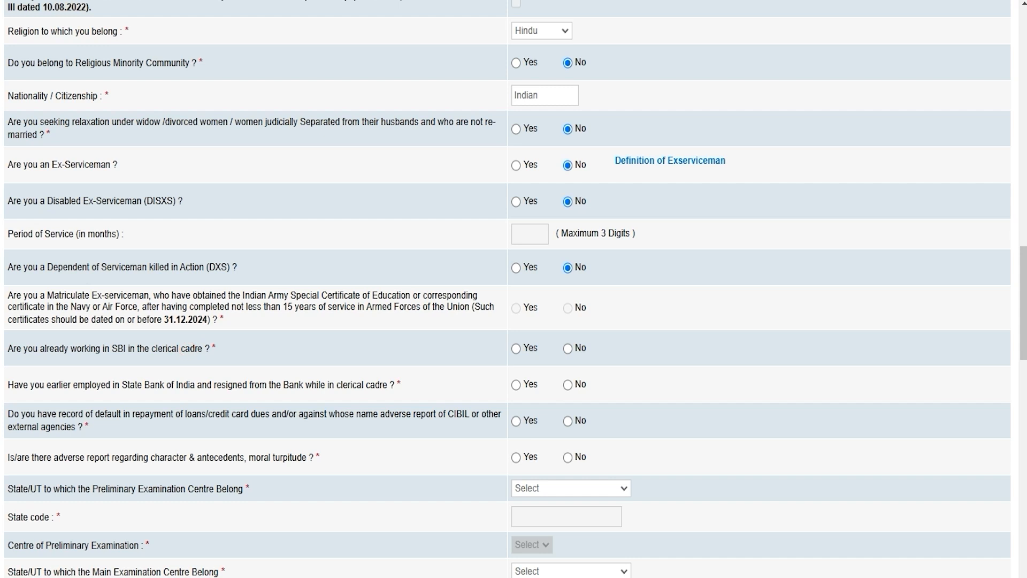
{"action": "left_click", "coordinate": [516, 349]}
{"action": "left_click", "coordinate": [567, 348]}
{"action": "left_click", "coordinate": [48, 384]}
{"action": "left_click", "coordinate": [516, 385]}
{"action": "left_click", "coordinate": [568, 385]}
{"action": "left_click", "coordinate": [39, 415]}
{"action": "left_click", "coordinate": [568, 421]}
{"action": "left_click", "coordinate": [568, 457]}
{"action": "left_click", "coordinate": [29, 488]}
Step: Choose Haryana and Ambala as the preliminary exam state and centre
{"action": "left_click", "coordinate": [553, 488]}
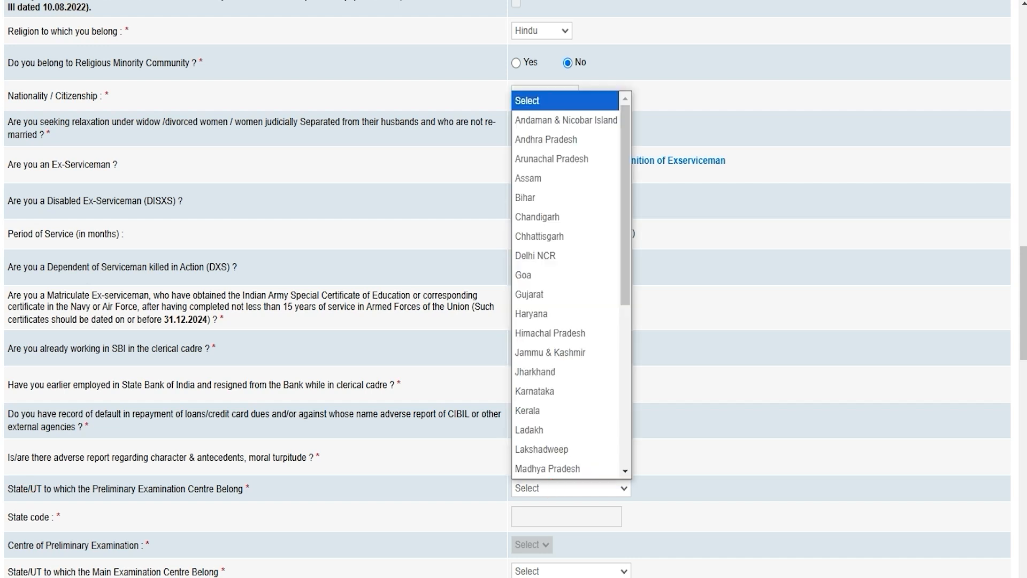
{"action": "left_click", "coordinate": [560, 314]}
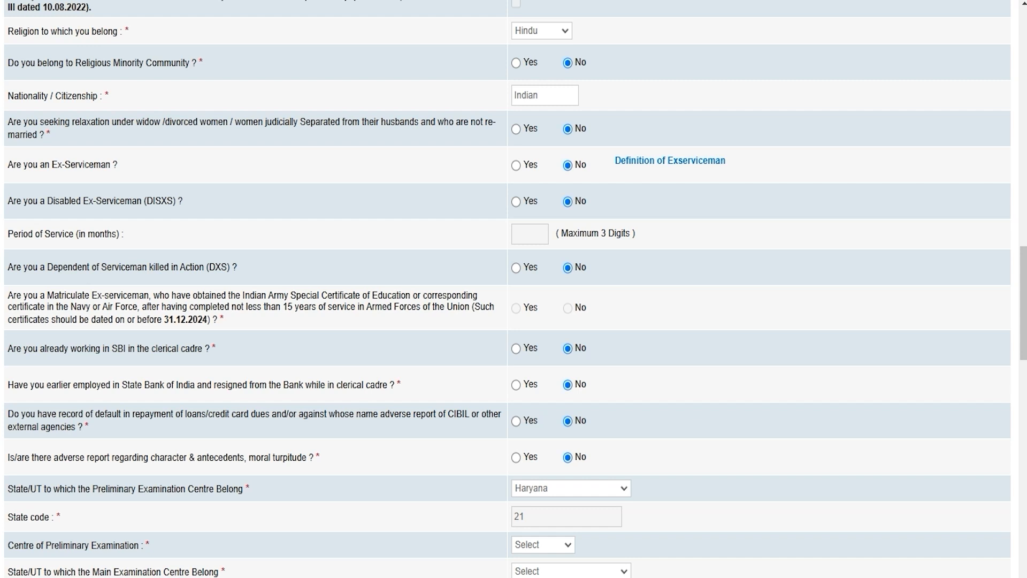
{"action": "scroll", "coordinate": [514, 289], "scroll_direction": "down", "scroll_amount": 3}
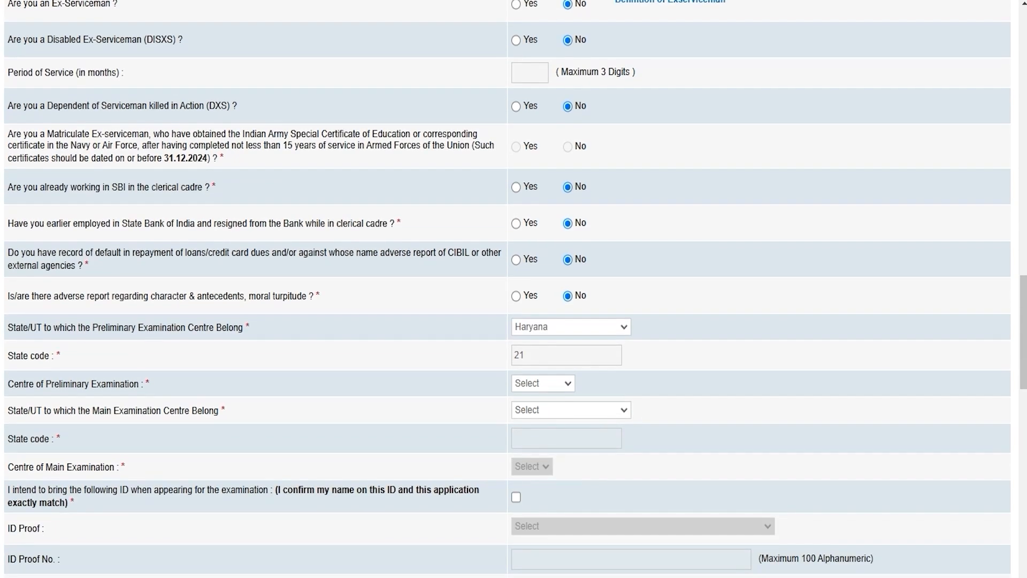
{"action": "left_click", "coordinate": [54, 387]}
{"action": "left_click", "coordinate": [557, 382]}
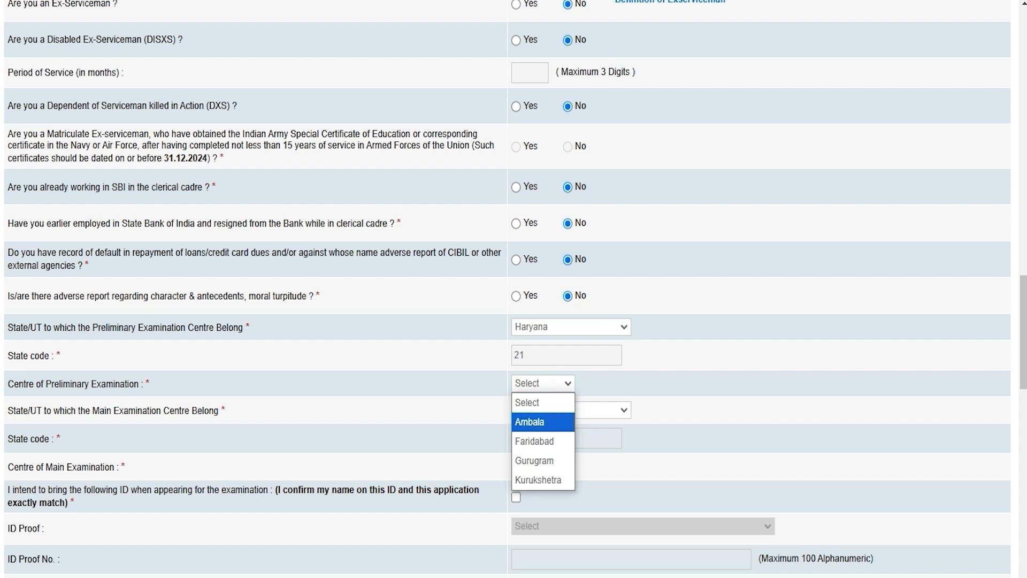
{"action": "left_click", "coordinate": [549, 423]}
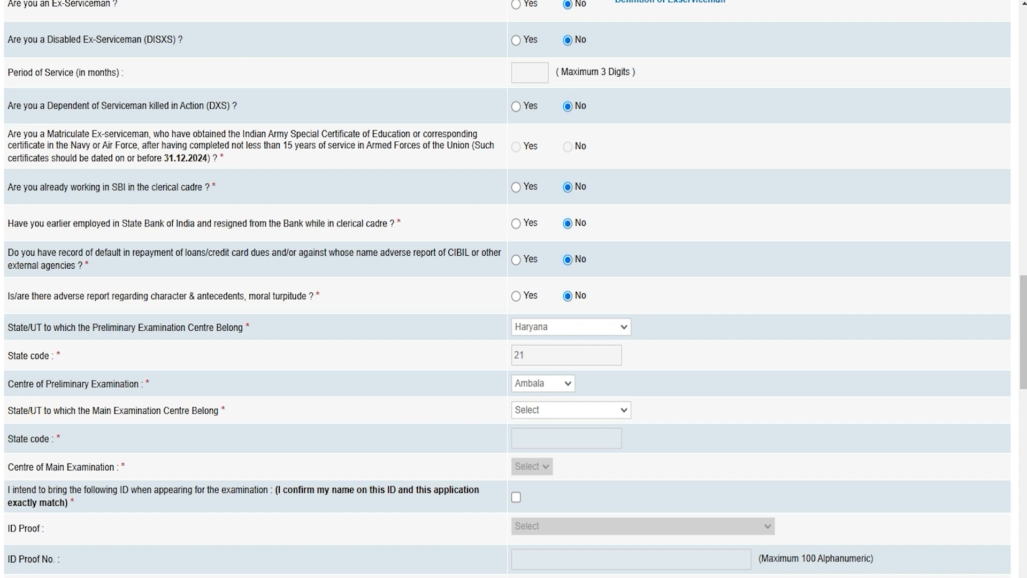
Step: Choose Delhi NCR and Delhi/NCR (All NCR cities) for the main exam, and tick the ID confirmation
{"action": "left_click", "coordinate": [535, 410]}
{"action": "left_click", "coordinate": [551, 178]}
{"action": "left_click", "coordinate": [537, 466]}
{"action": "left_click", "coordinate": [538, 504]}
{"action": "left_click", "coordinate": [517, 497]}
{"action": "scroll", "coordinate": [535, 498], "scroll_direction": "down", "scroll_amount": 3}
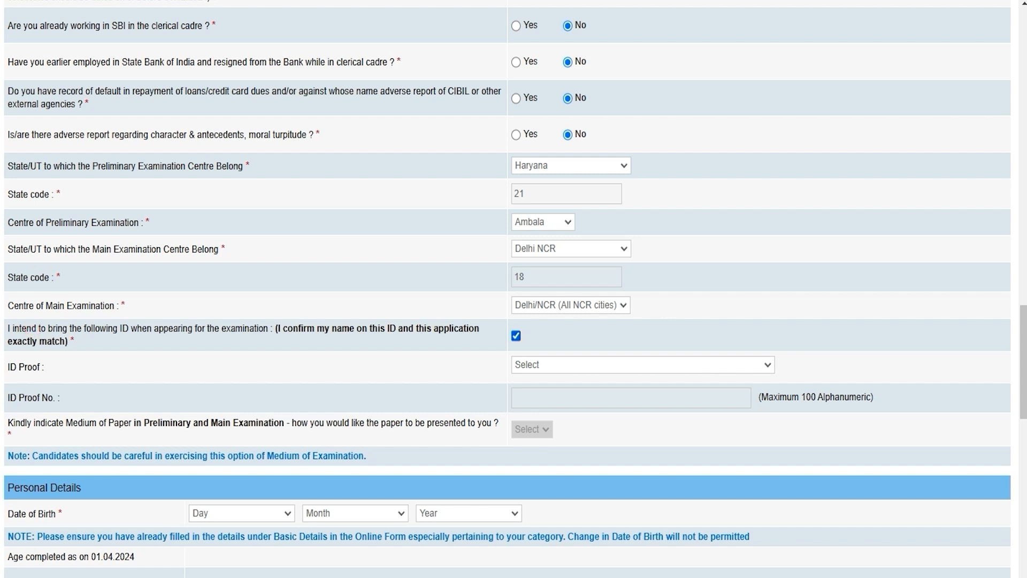
Step: Choose Aadhar Card as the ID proof and enter the Aadhar number
{"action": "left_click", "coordinate": [541, 365]}
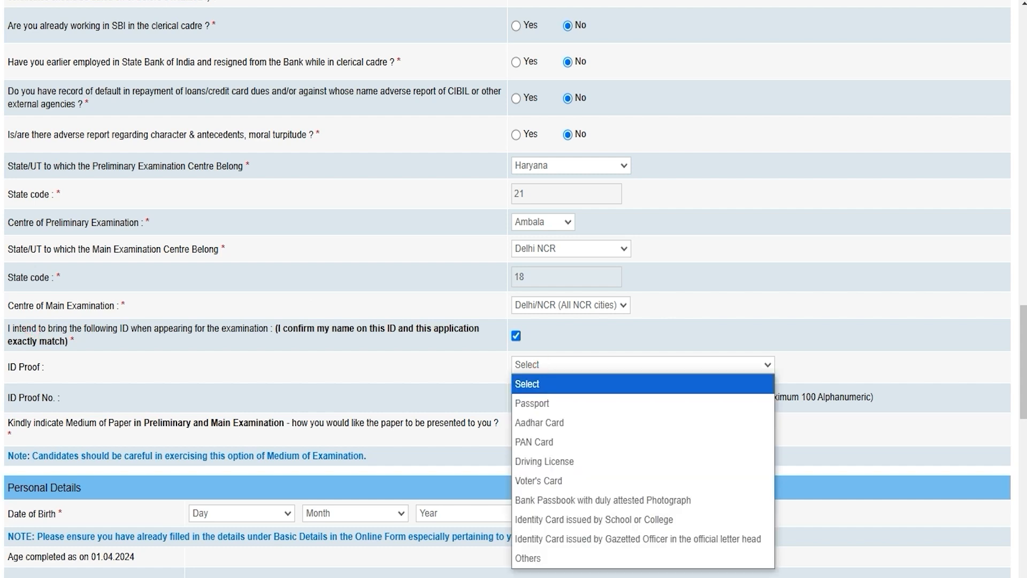
{"action": "key", "text": "Down"}
{"action": "key", "text": "Down"}
{"action": "key", "text": "Down"}
{"action": "key", "text": "Up"}
{"action": "key", "text": "Up"}
{"action": "key", "text": "Down"}
{"action": "key", "text": "Down"}
{"action": "key", "text": "Up"}
{"action": "key", "text": "Return"}
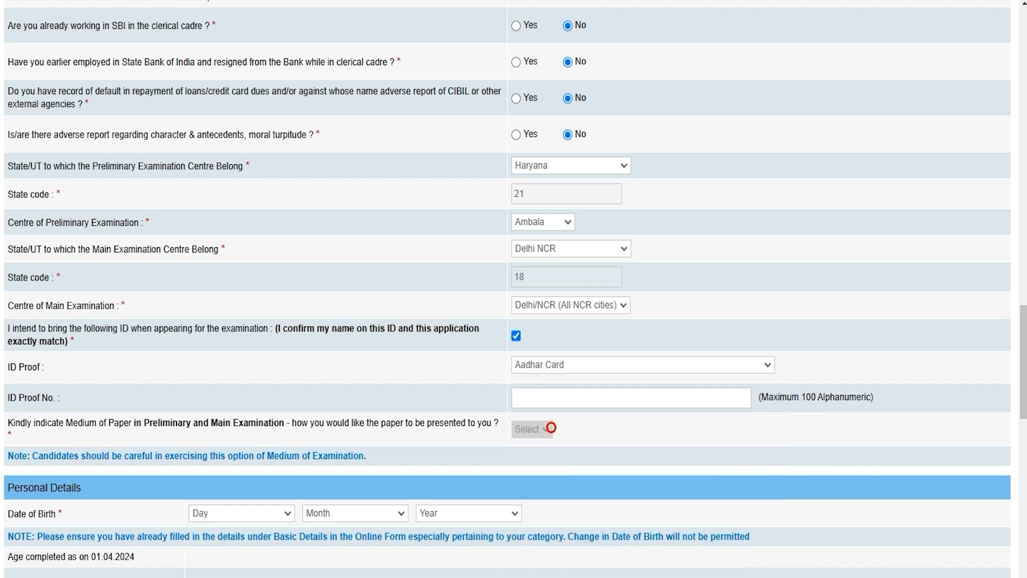
{"action": "left_click", "coordinate": [160, 420]}
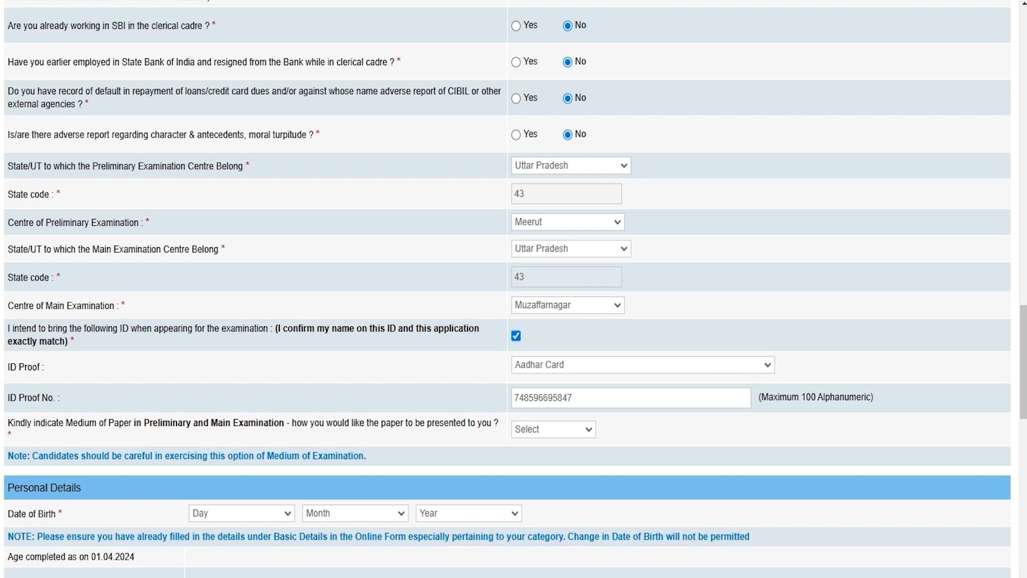
Step: Set the exam paper medium to English and Hindi
{"action": "left_click", "coordinate": [529, 429]}
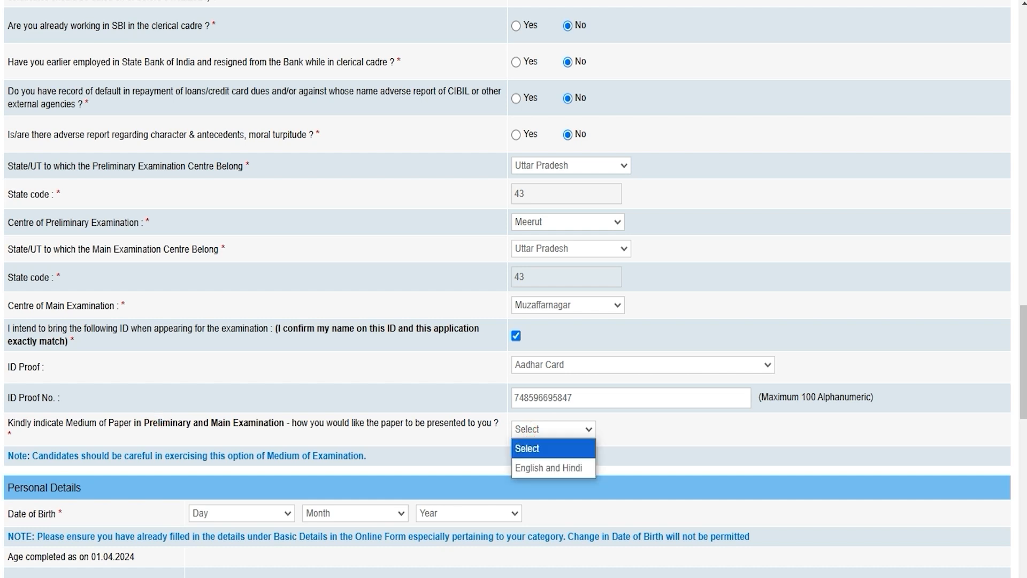
{"action": "left_click", "coordinate": [534, 466]}
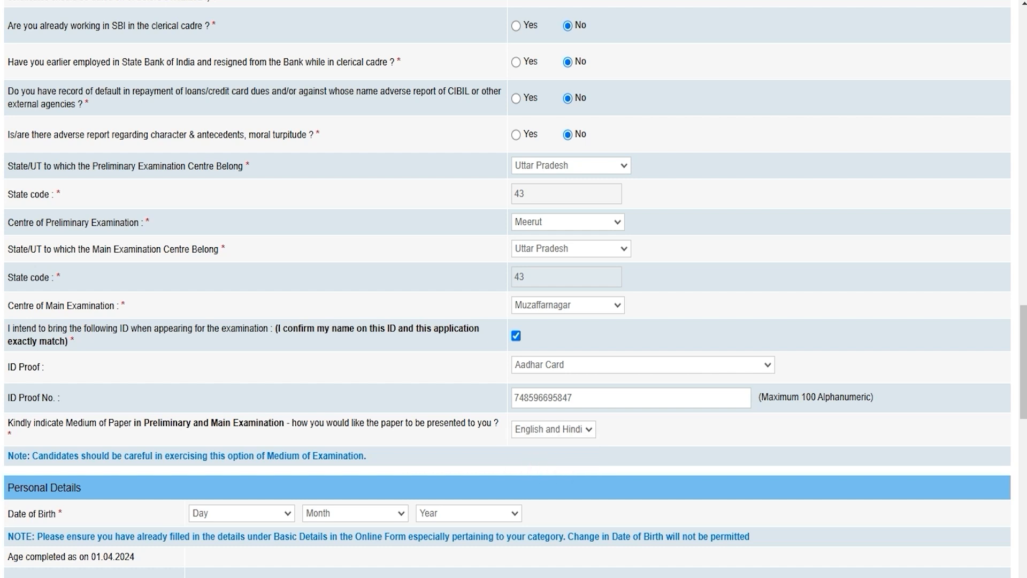
{"action": "scroll", "coordinate": [514, 288], "scroll_direction": "down", "scroll_amount": 3}
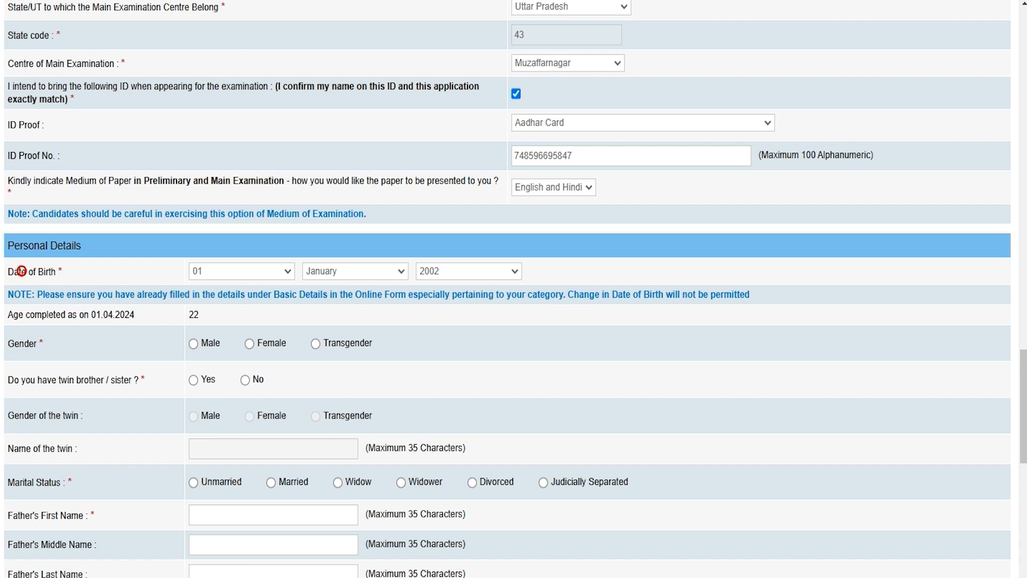
Step: Keep the date of birth at 01 January 2002
{"action": "left_click", "coordinate": [240, 269]}
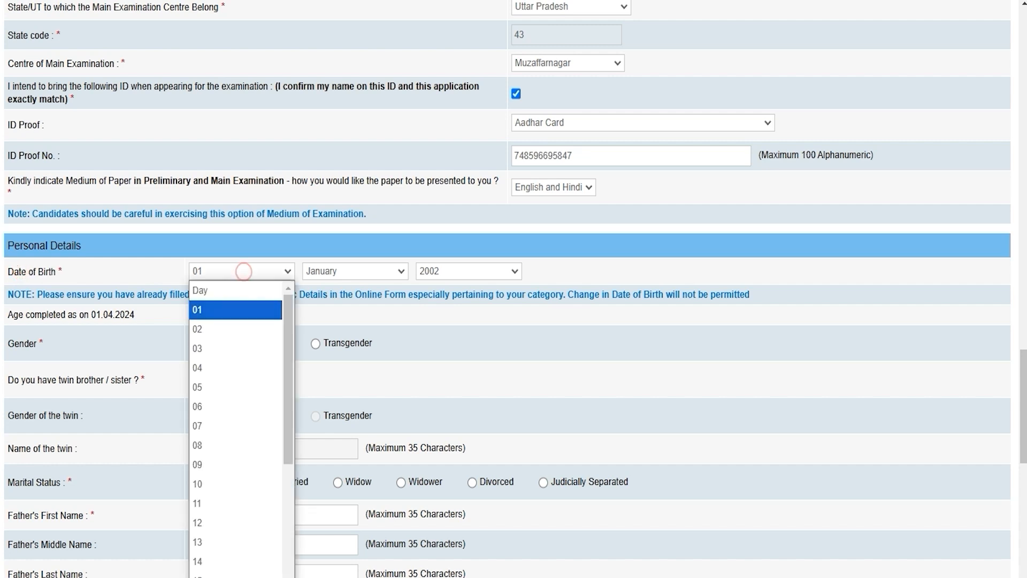
{"action": "left_click", "coordinate": [336, 267]}
{"action": "left_click", "coordinate": [447, 269]}
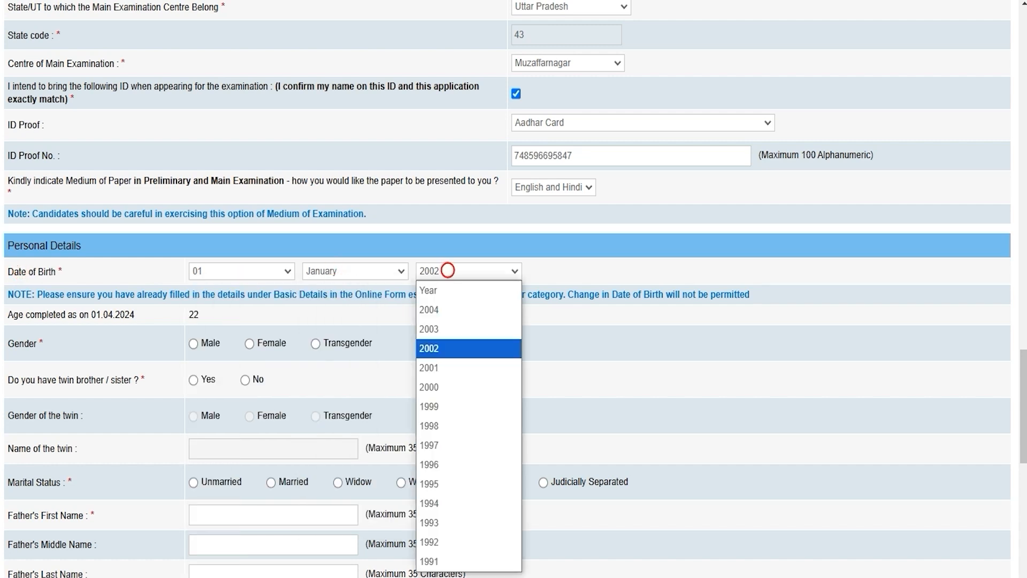
{"action": "left_click", "coordinate": [584, 319]}
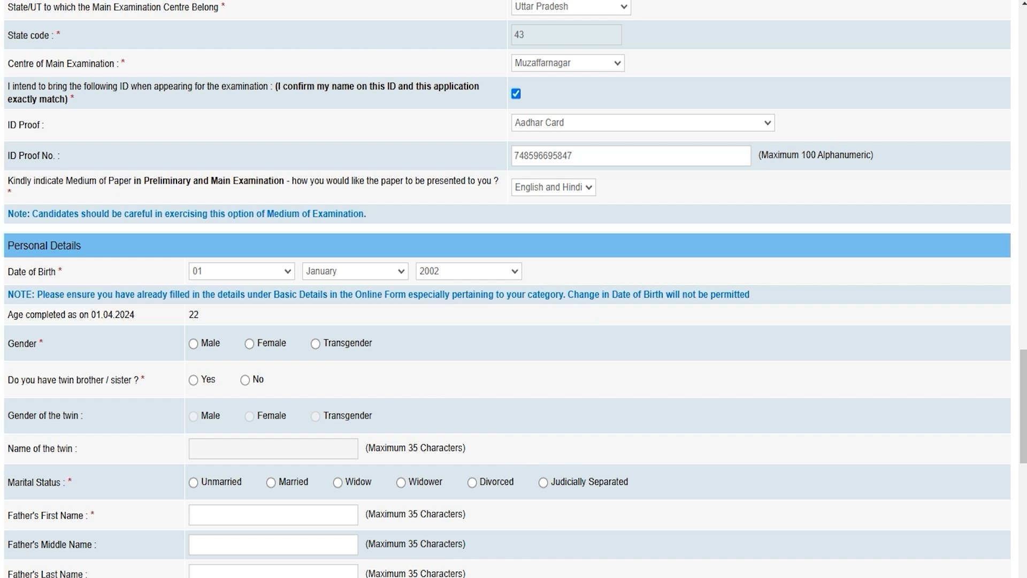
Step: Set gender Male, twin No and marital status Unmarried, then start the father's first name
{"action": "left_click", "coordinate": [194, 343]}
{"action": "left_click", "coordinate": [193, 379]}
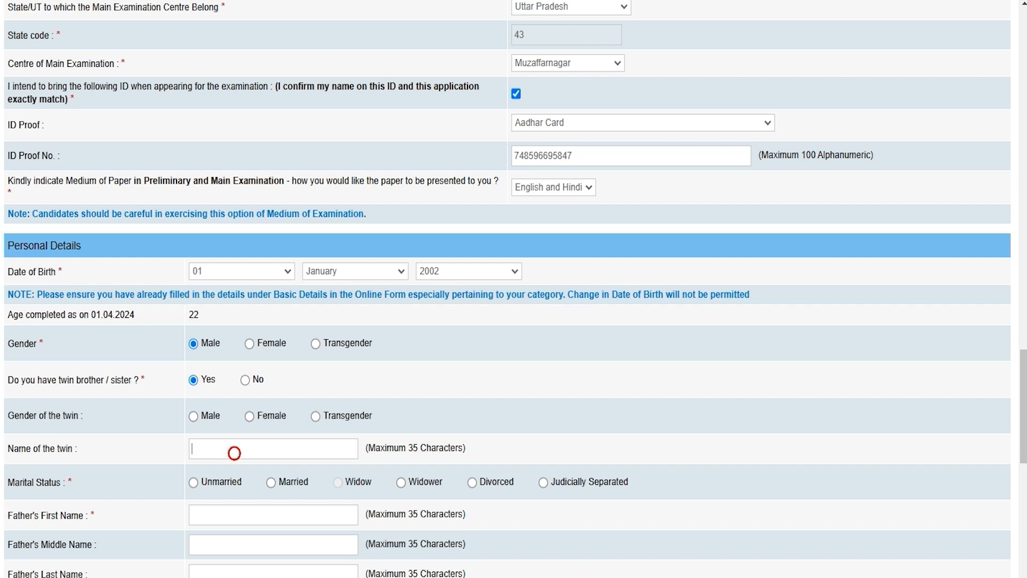
{"action": "left_click", "coordinate": [245, 380]}
{"action": "scroll", "coordinate": [507, 289], "scroll_direction": "down", "scroll_amount": 3}
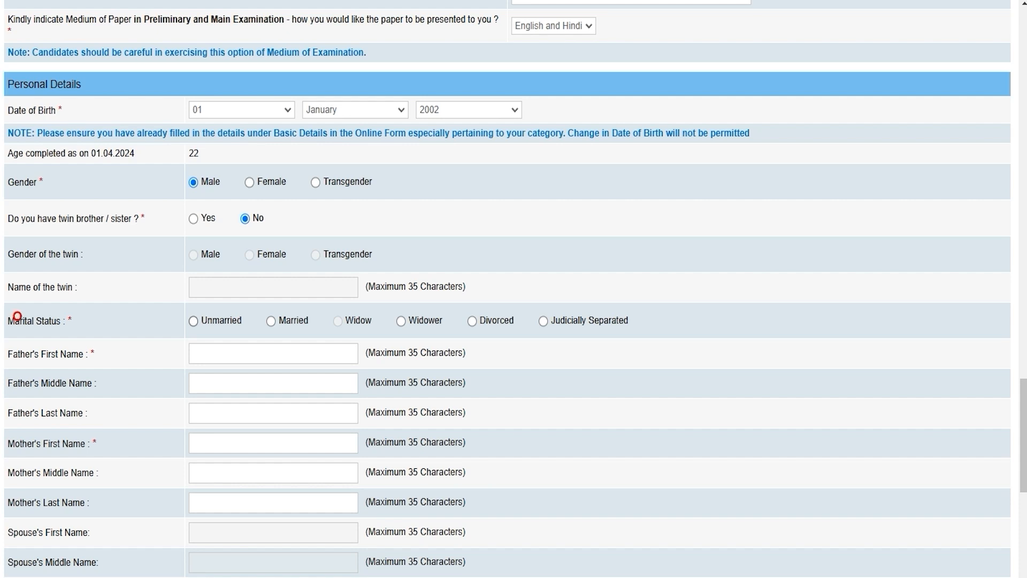
{"action": "left_click", "coordinate": [193, 321]}
{"action": "left_click", "coordinate": [218, 355]}
Step: Enter the father's first name and the mother's first name
{"action": "type", "text": "Rakesh"}
{"action": "scroll", "coordinate": [513, 289], "scroll_direction": "down", "scroll_amount": 3}
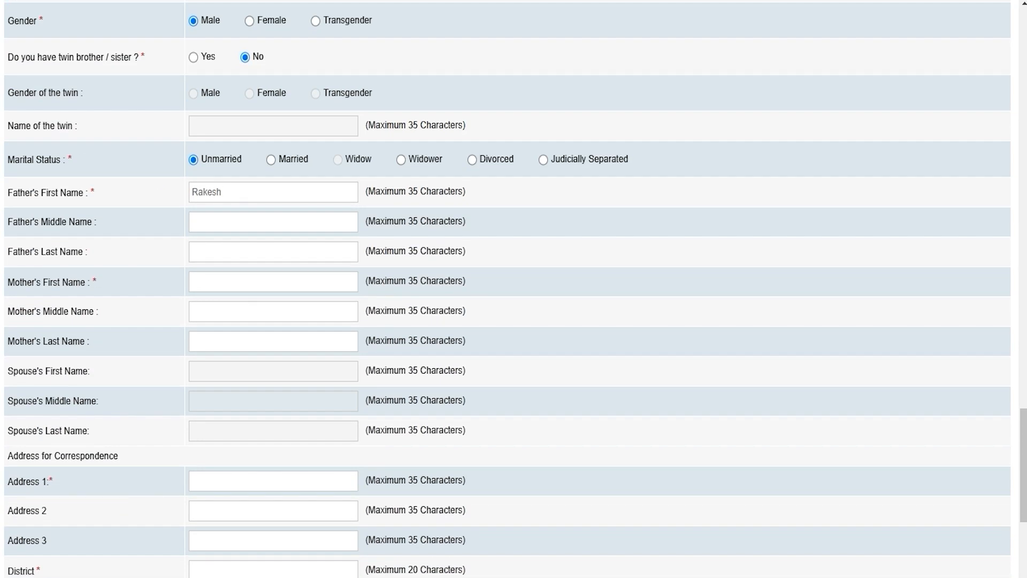
{"action": "left_click", "coordinate": [217, 252]}
{"action": "left_click", "coordinate": [216, 282]}
{"action": "type", "text": "Reena"}
Step: Move past the spouse fields down to the address section, leaving addresses blank
{"action": "left_click", "coordinate": [21, 370]}
{"action": "left_click", "coordinate": [220, 370]}
{"action": "left_click", "coordinate": [35, 453]}
{"action": "scroll", "coordinate": [35, 454], "scroll_direction": "down", "scroll_amount": 3}
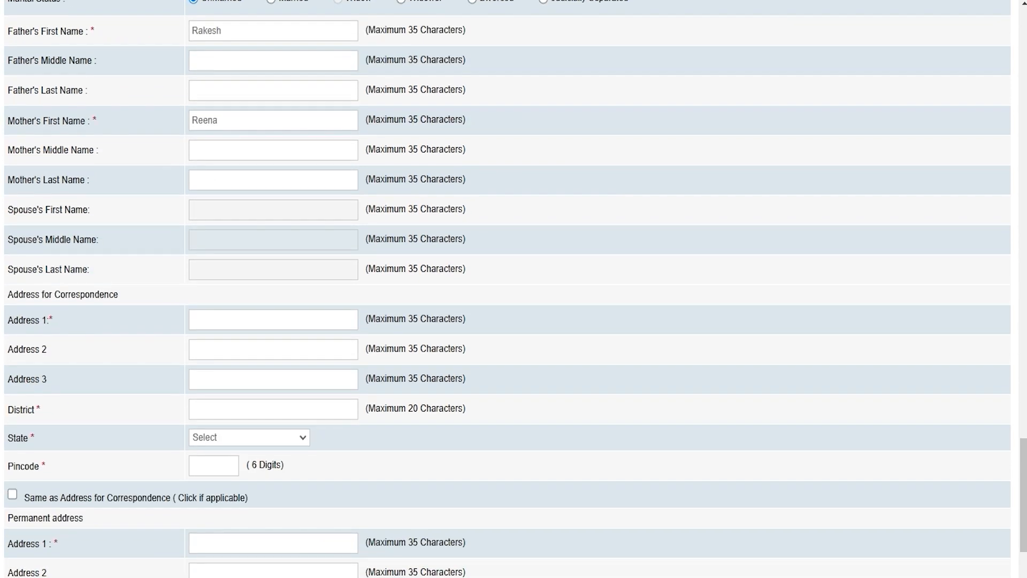
{"action": "scroll", "coordinate": [513, 289], "scroll_direction": "down", "scroll_amount": 3}
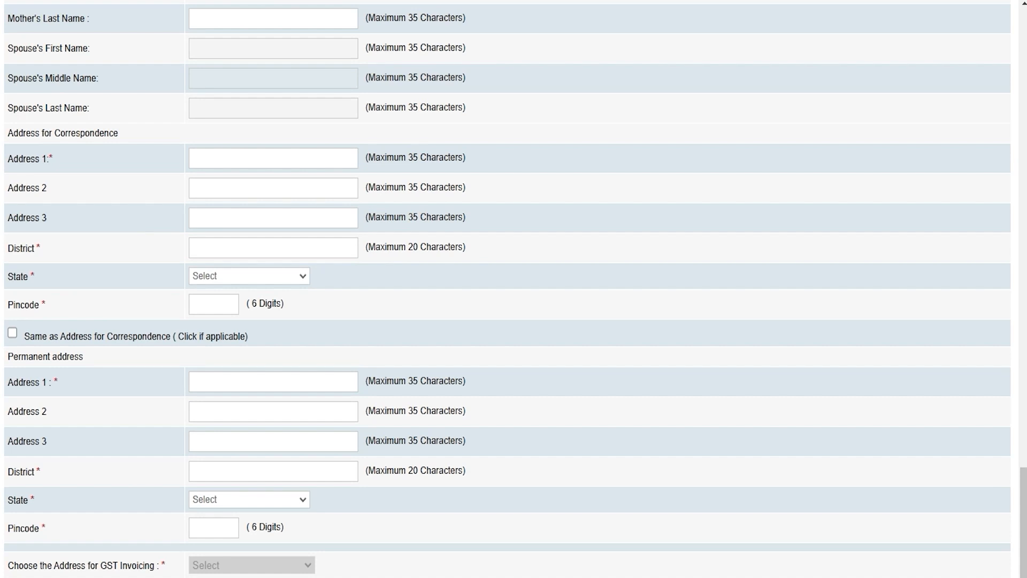
{"action": "left_click", "coordinate": [15, 358]}
{"action": "left_click", "coordinate": [28, 353]}
{"action": "left_click", "coordinate": [63, 132]}
{"action": "left_click", "coordinate": [18, 355]}
Step: Tick the GST invoicing box, check the NIL fee, and save to reach the Qualification tab
{"action": "scroll", "coordinate": [514, 289], "scroll_direction": "down", "scroll_amount": 3}
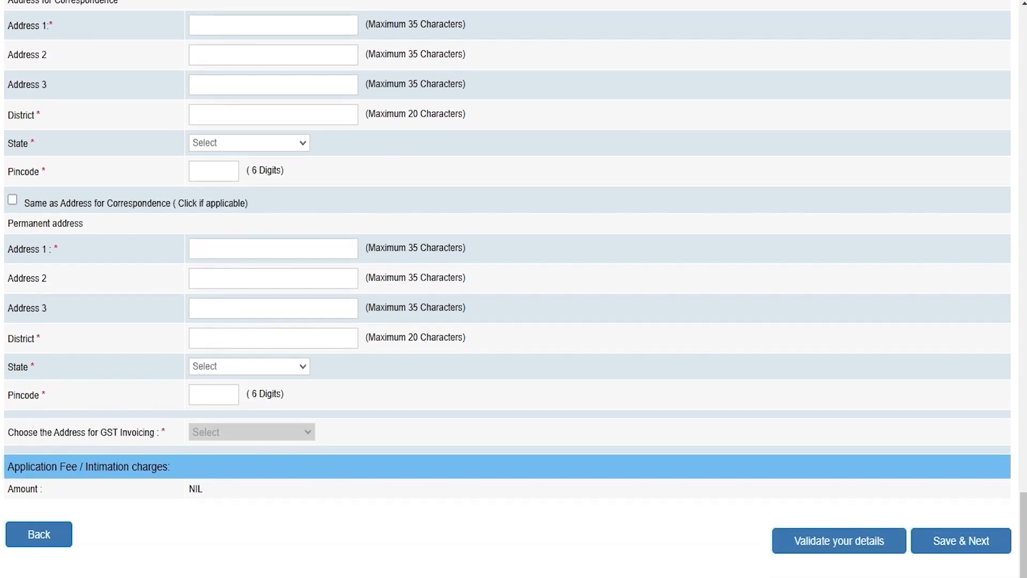
{"action": "left_click", "coordinate": [228, 433]}
{"action": "left_click", "coordinate": [302, 432]}
{"action": "left_click", "coordinate": [309, 432]}
{"action": "left_click", "coordinate": [189, 489]}
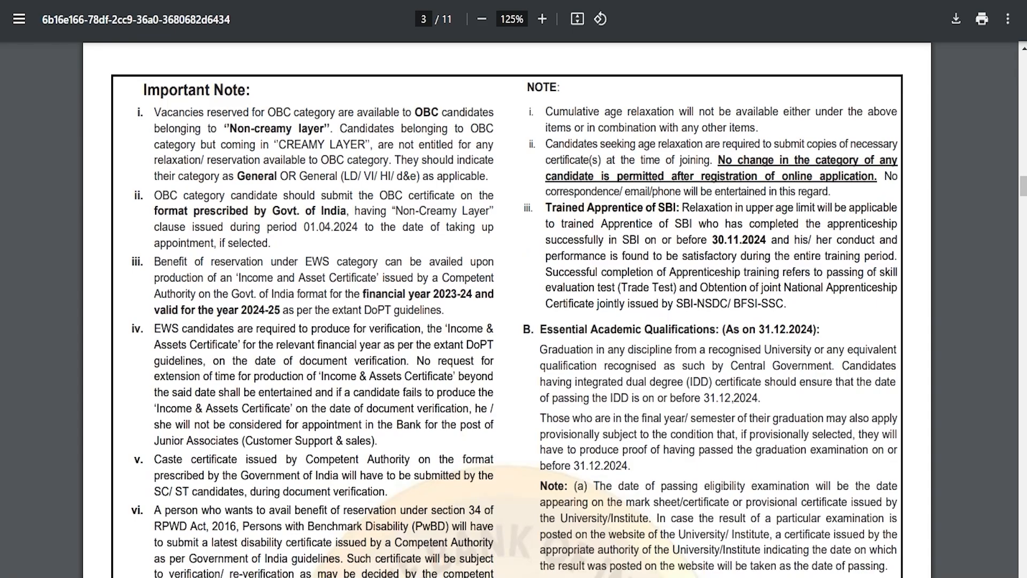
{"action": "left_click_drag", "start_coordinate": [540, 350], "coordinate": [801, 350]}
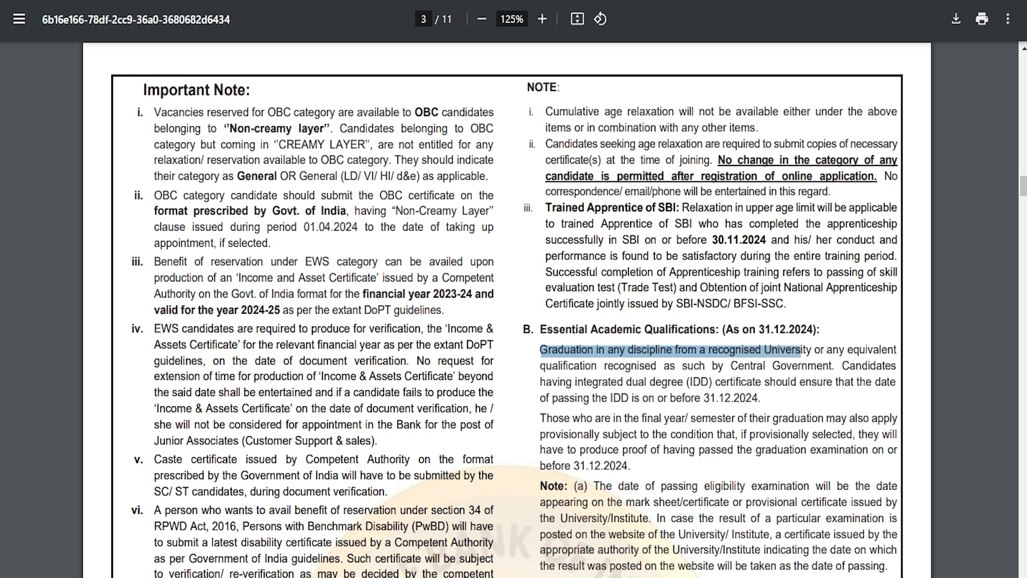
{"action": "left_click_drag", "start_coordinate": [732, 365], "coordinate": [800, 366]}
{"action": "left_click", "coordinate": [753, 382]}
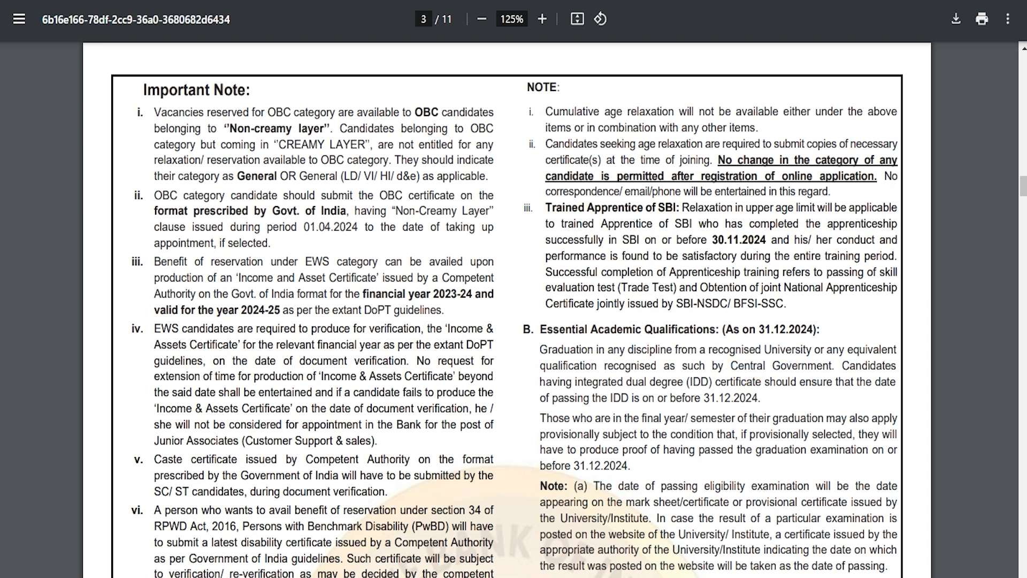
{"action": "left_click_drag", "start_coordinate": [579, 381], "coordinate": [758, 398]}
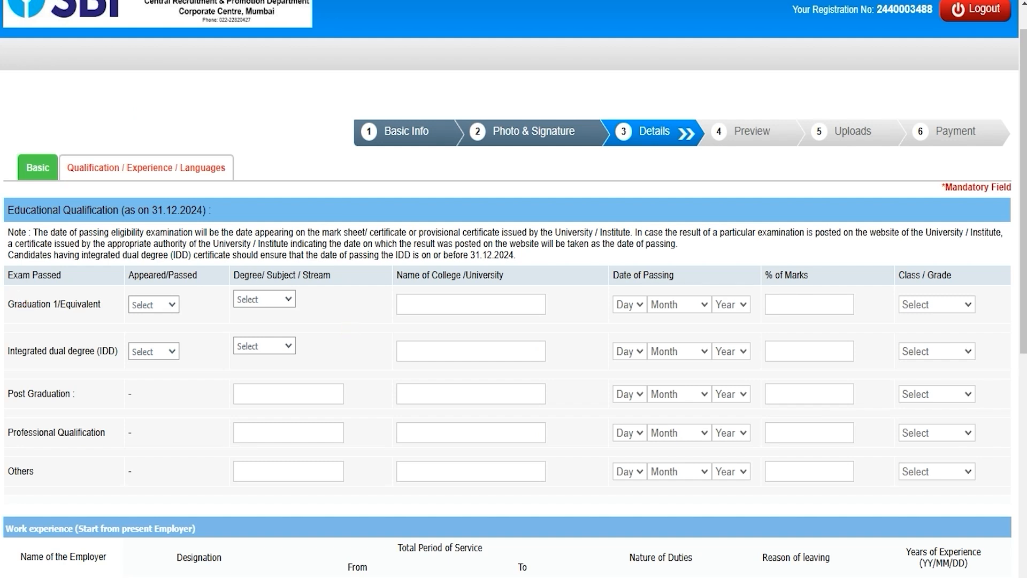
Step: Set the Graduation row to Appeared, stream Arts, college NICT
{"action": "left_click", "coordinate": [153, 305]}
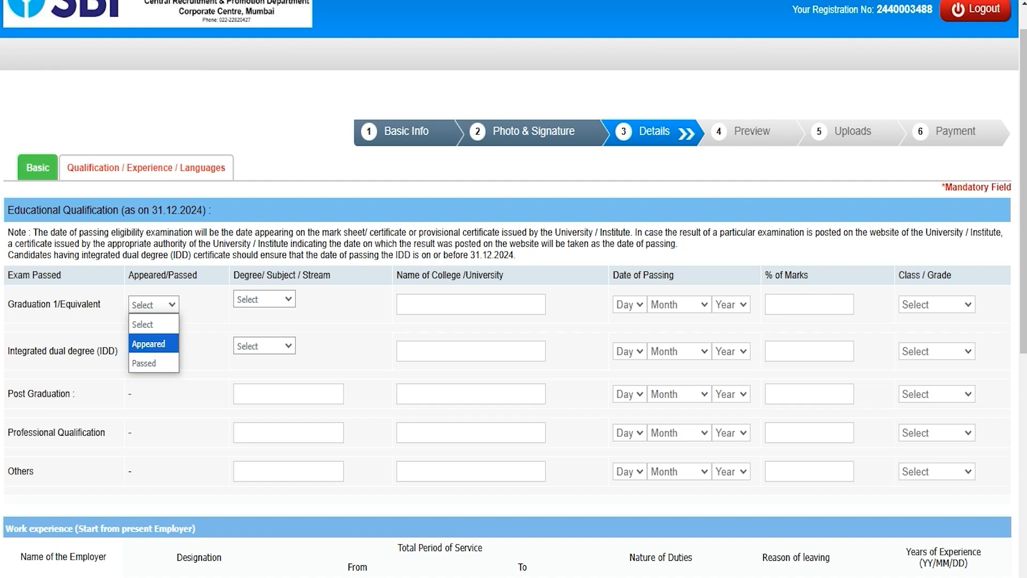
{"action": "left_click", "coordinate": [149, 344]}
{"action": "left_click", "coordinate": [633, 162]}
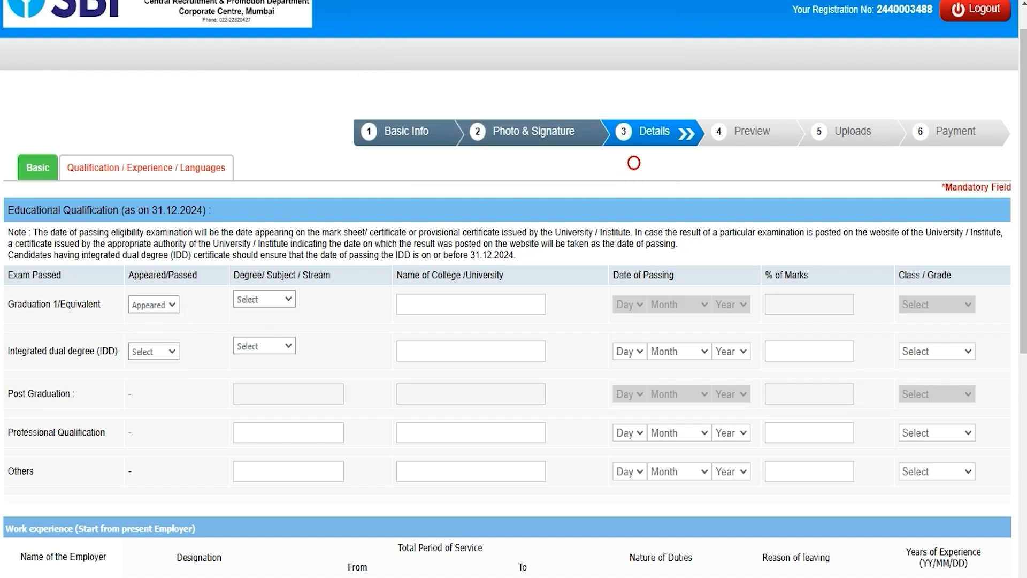
{"action": "left_click", "coordinate": [154, 305]}
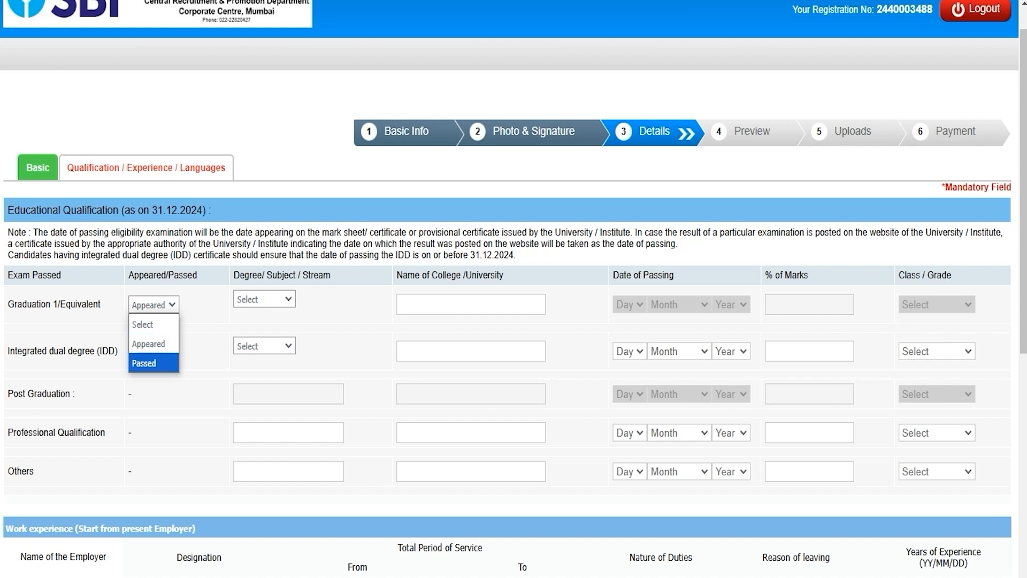
{"action": "left_click", "coordinate": [148, 362]}
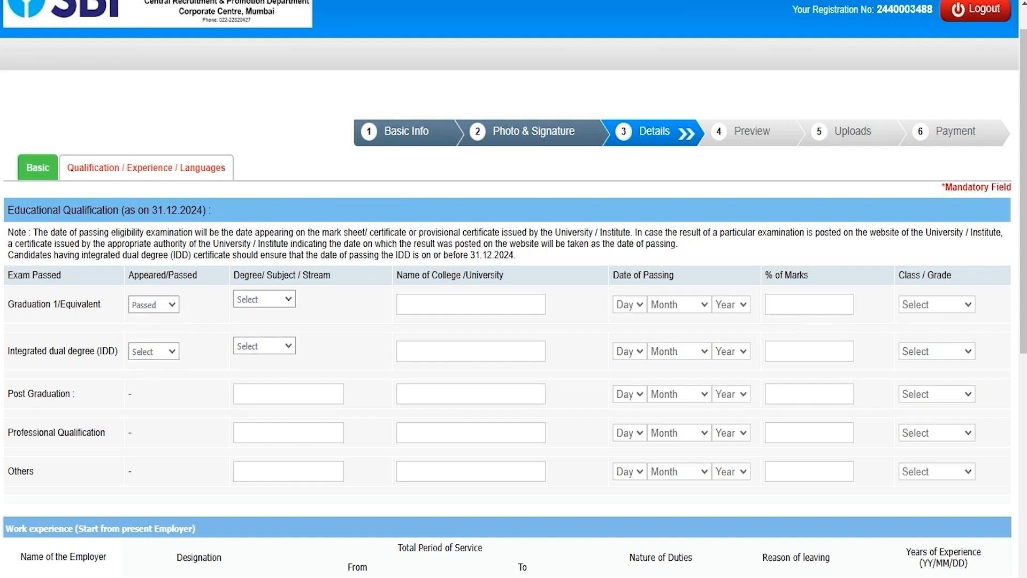
{"action": "left_click", "coordinate": [284, 299]}
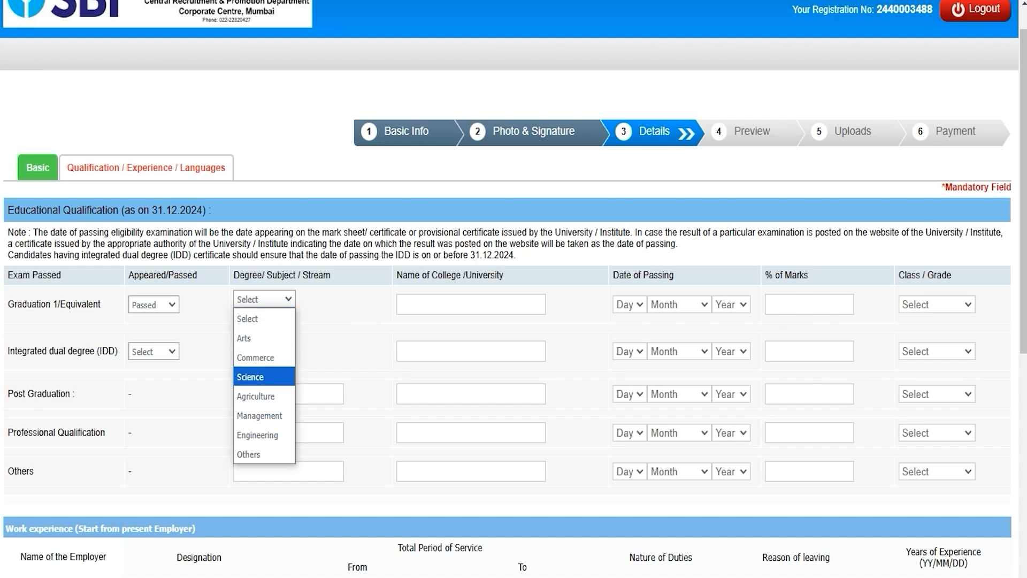
{"action": "left_click", "coordinate": [265, 338]}
{"action": "left_click", "coordinate": [448, 307]}
{"action": "type", "text": "N"}
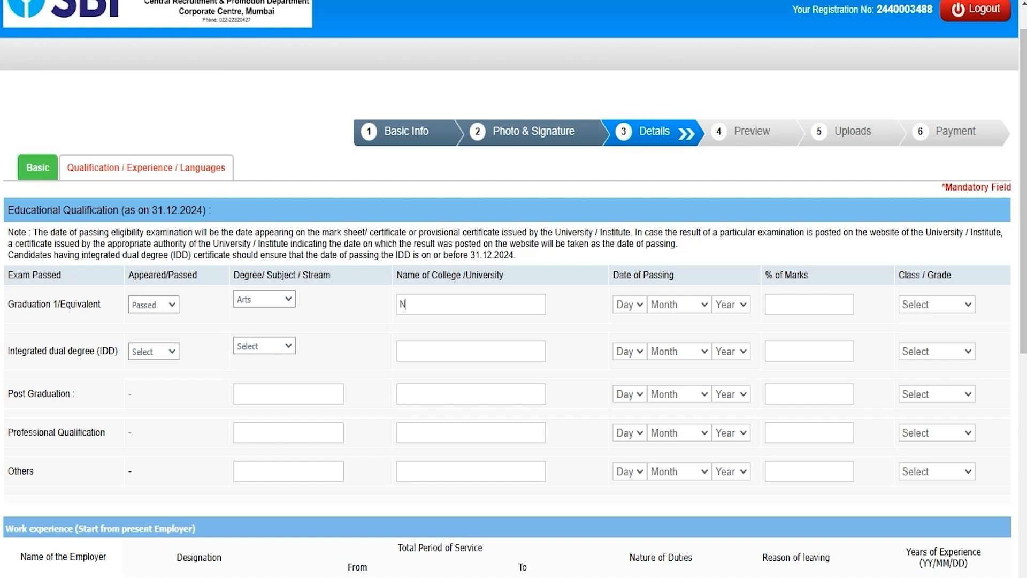
{"action": "type", "text": "ICT"}
Step: Enter graduation date 01 January 2020, 78% marks and First Class grade
{"action": "left_click", "coordinate": [625, 304]}
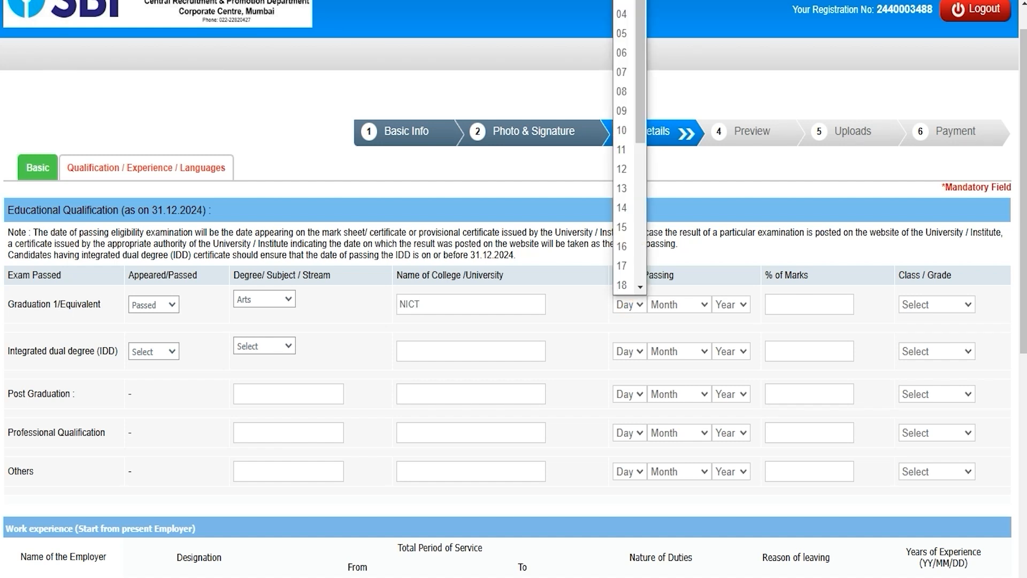
{"action": "left_click", "coordinate": [622, 1]}
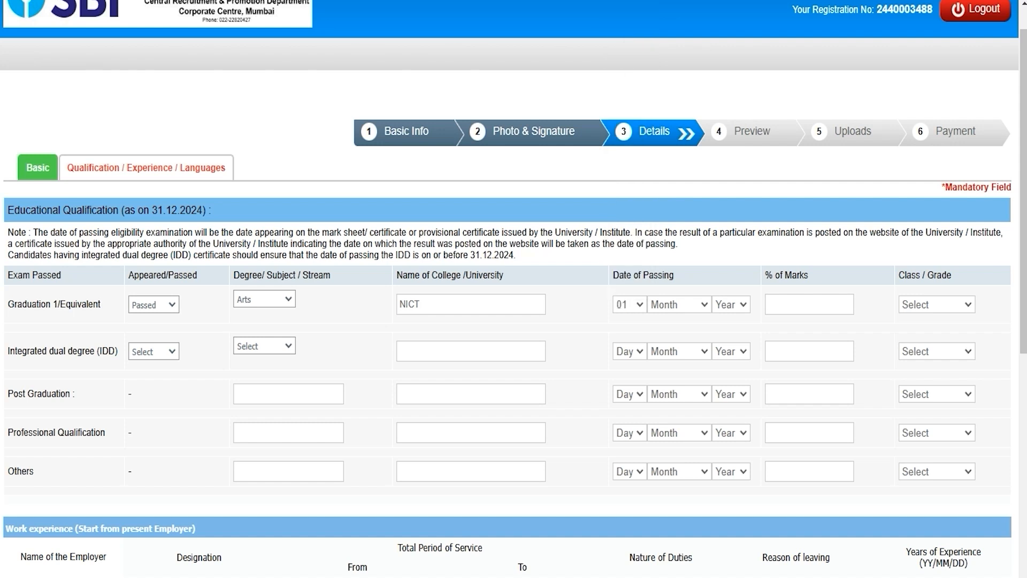
{"action": "left_click", "coordinate": [678, 304]}
{"action": "left_click", "coordinate": [667, 338]}
{"action": "left_click", "coordinate": [731, 304]}
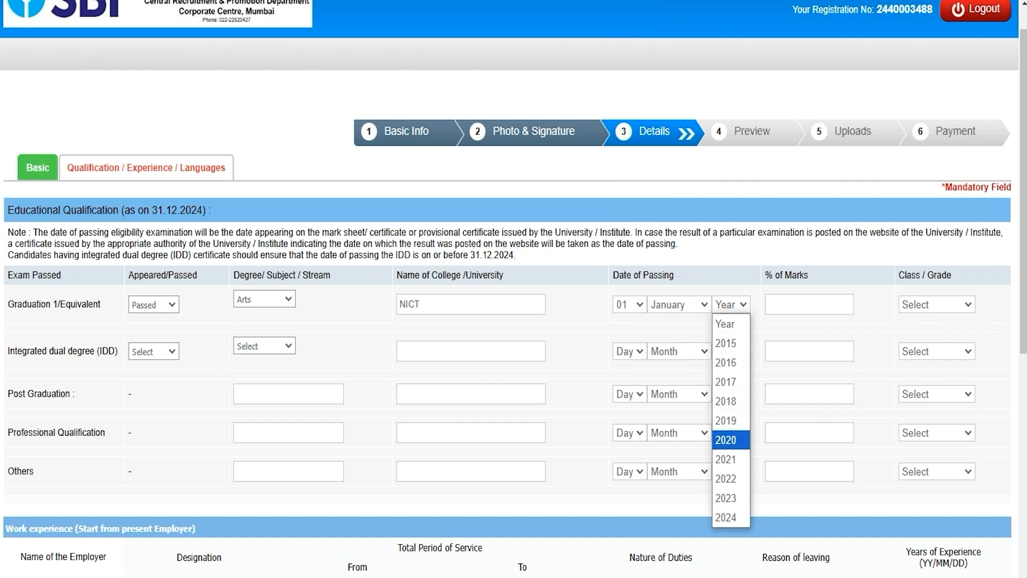
{"action": "left_click", "coordinate": [726, 440]}
{"action": "left_click", "coordinate": [808, 303]}
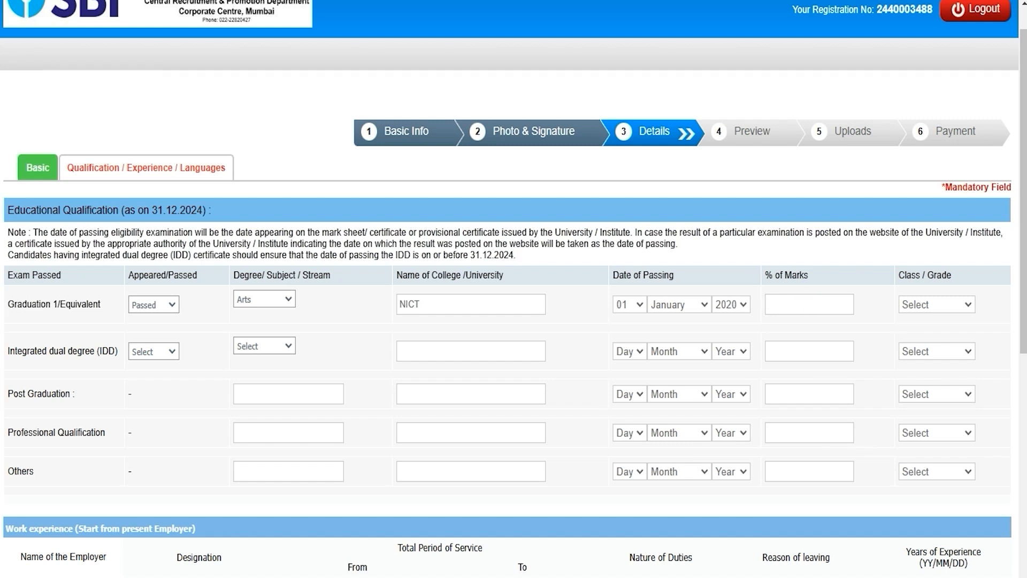
{"action": "type", "text": "78"}
{"action": "left_click", "coordinate": [941, 301]}
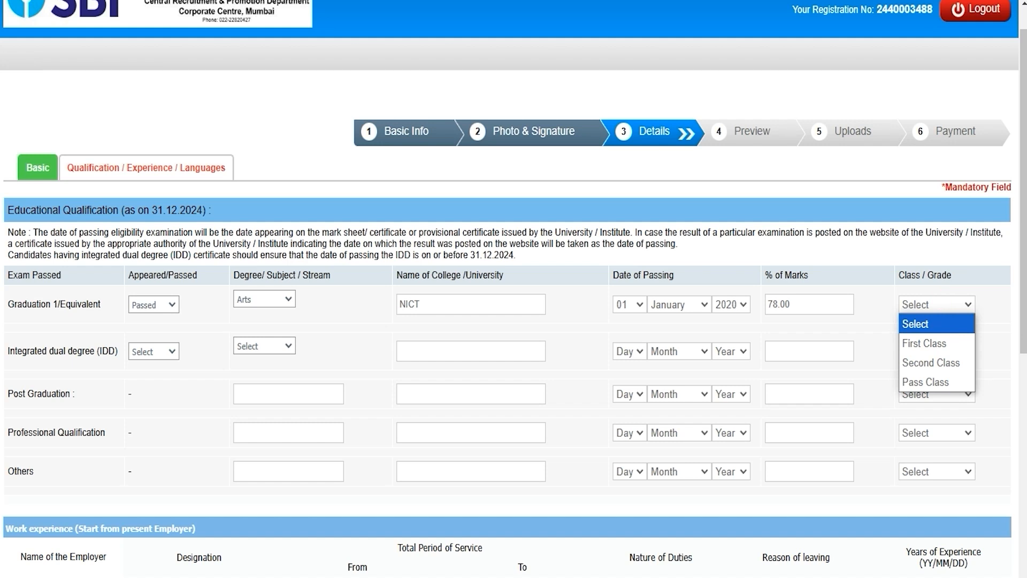
{"action": "left_click", "coordinate": [925, 343]}
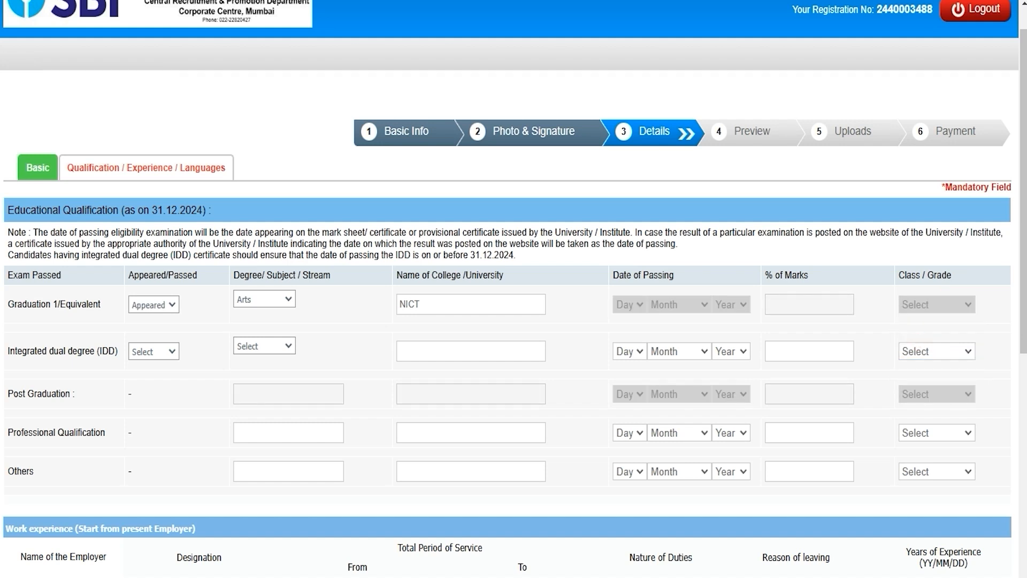
Step: Recheck the Graduation row's status and Arts stream without changing them
{"action": "left_click", "coordinate": [168, 304]}
{"action": "left_click", "coordinate": [168, 304]}
{"action": "left_click", "coordinate": [268, 306]}
{"action": "left_click", "coordinate": [268, 306]}
{"action": "left_click", "coordinate": [444, 306]}
Step: Mark the integrated dual degree row Passed with Arts stream, leaving college, marks and grade blank
{"action": "left_click", "coordinate": [162, 350]}
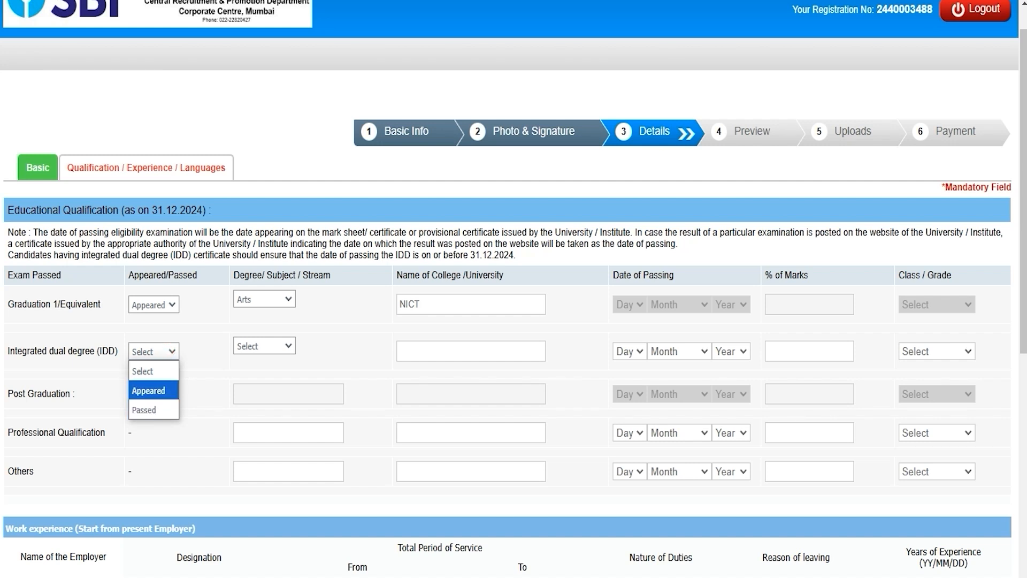
{"action": "left_click", "coordinate": [155, 395]}
{"action": "left_click", "coordinate": [624, 168]}
{"action": "left_click", "coordinate": [154, 351]}
{"action": "left_click", "coordinate": [156, 405]}
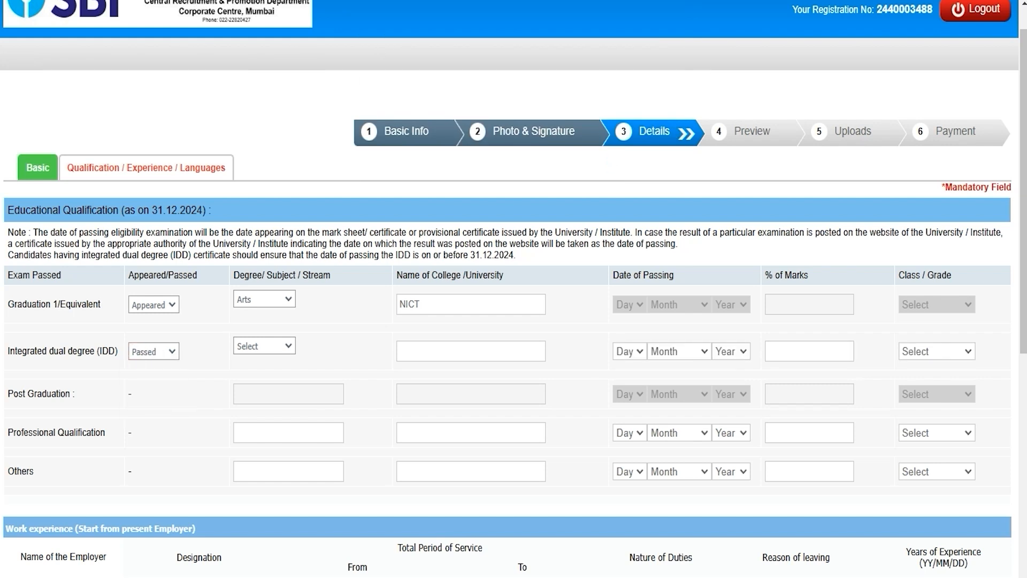
{"action": "left_click", "coordinate": [264, 346]}
{"action": "left_click", "coordinate": [266, 383]}
{"action": "left_click", "coordinate": [438, 356]}
{"action": "left_click", "coordinate": [805, 355]}
{"action": "left_click", "coordinate": [931, 351]}
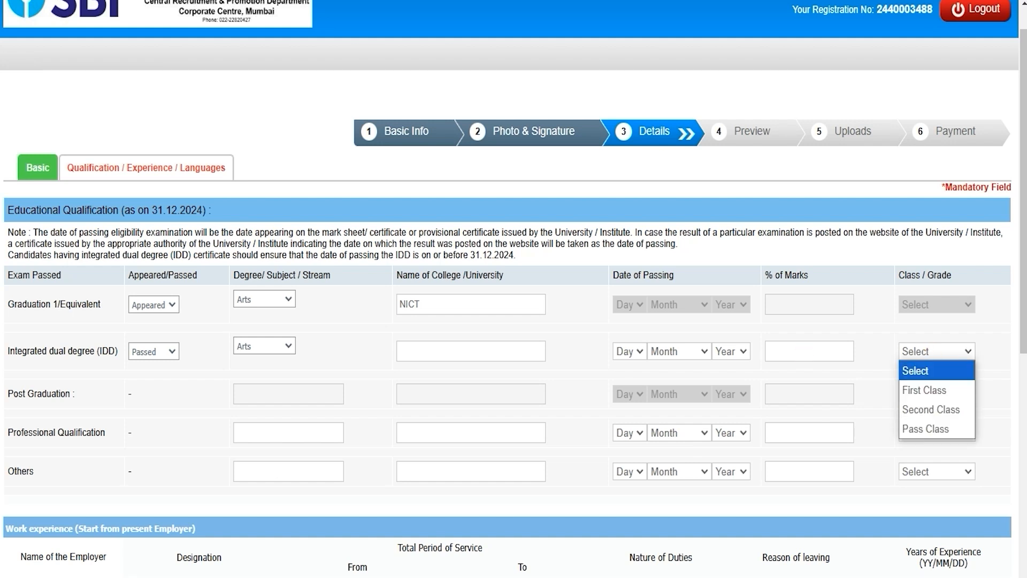
{"action": "key", "text": "Escape"}
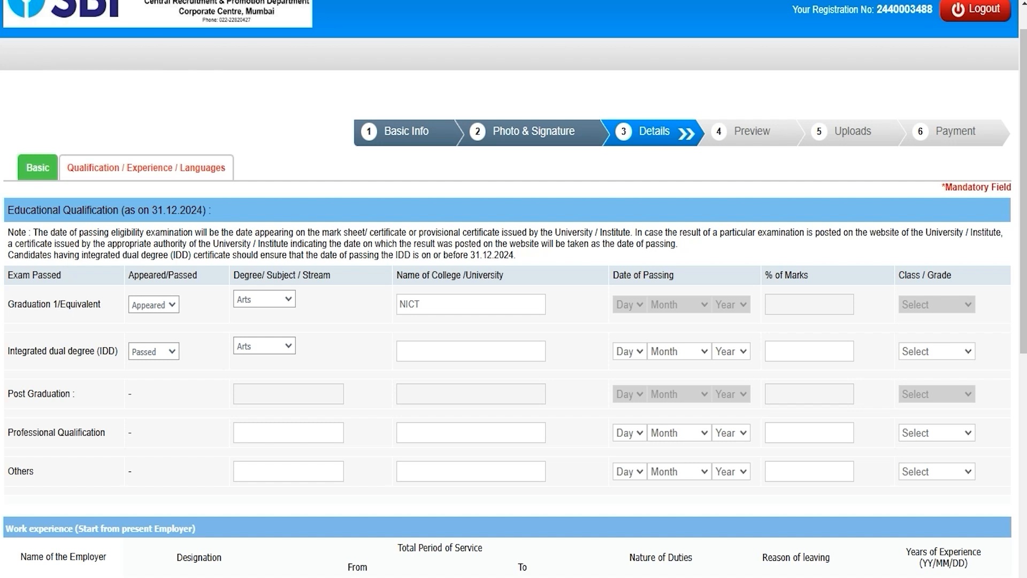
Step: Enter the employer name and designation Clerk in the first work-experience row
{"action": "scroll", "coordinate": [513, 289], "scroll_direction": "down", "scroll_amount": 5}
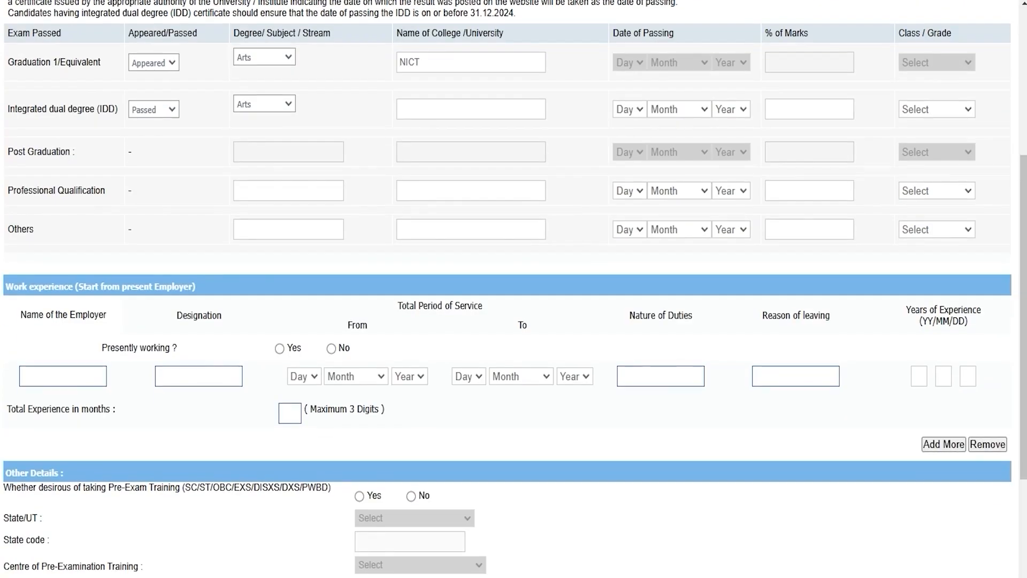
{"action": "scroll", "coordinate": [513, 289], "scroll_direction": "down", "scroll_amount": 3}
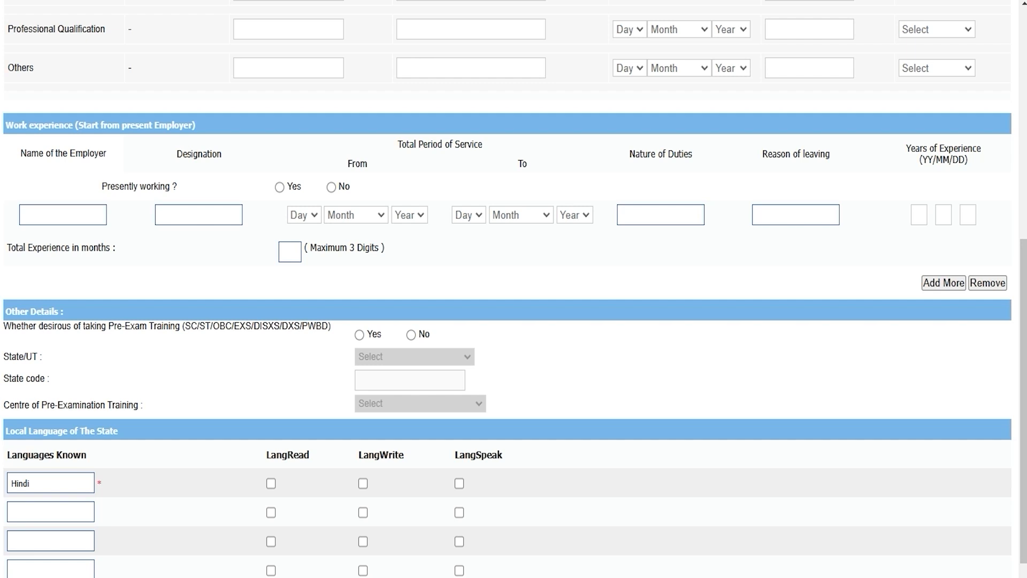
{"action": "left_click", "coordinate": [72, 212]}
{"action": "type", "text": "Amit"}
{"action": "left_click", "coordinate": [196, 212]}
{"action": "type", "text": "Clerk"}
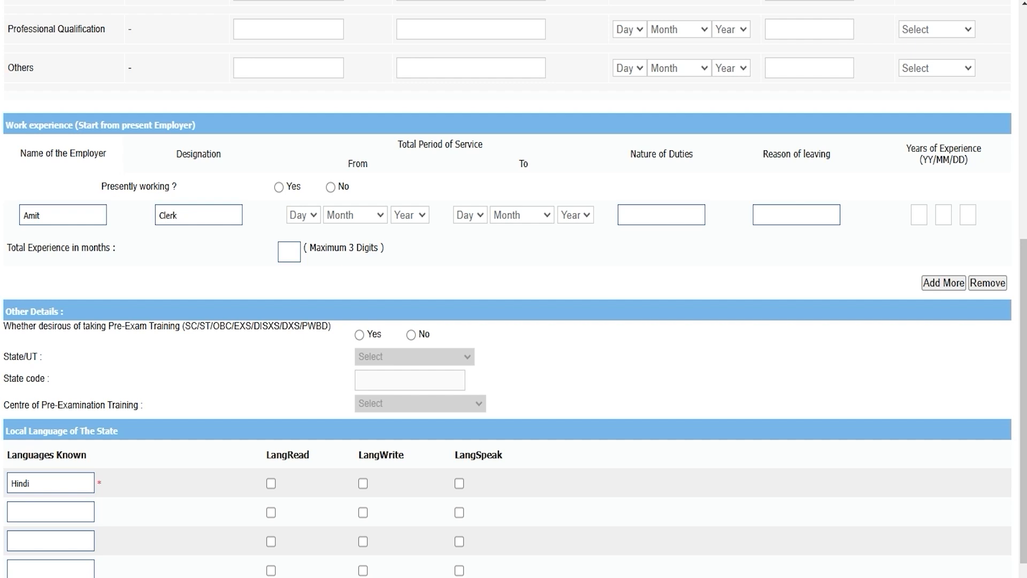
{"action": "left_click", "coordinate": [653, 219]}
{"action": "left_click", "coordinate": [789, 214]}
Step: Try pre-exam training with Uttar Pradesh and Kanpur, then answer No instead
{"action": "left_click", "coordinate": [359, 334]}
{"action": "left_click", "coordinate": [382, 356]}
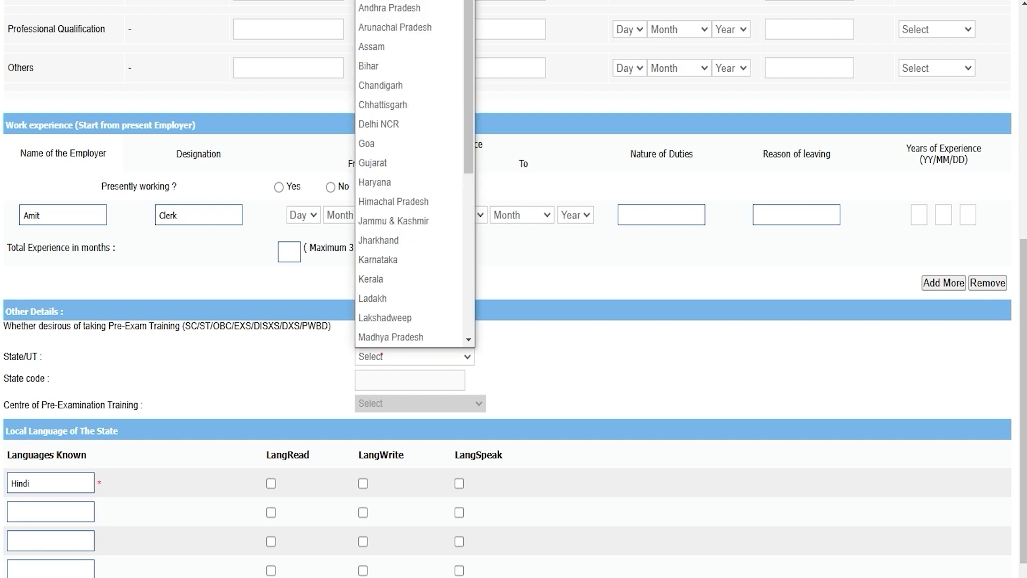
{"action": "key", "text": "u"}
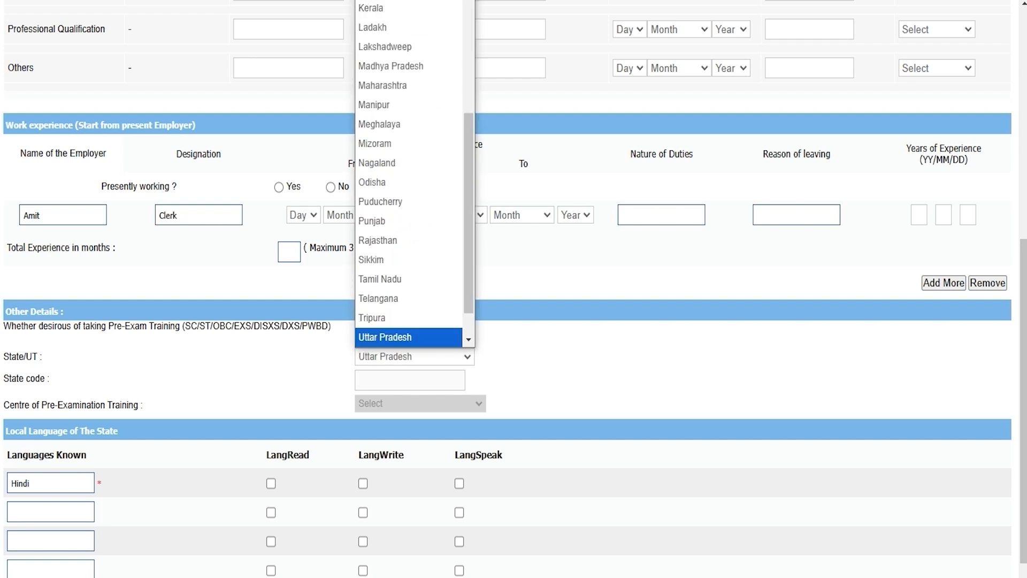
{"action": "key", "text": "Return"}
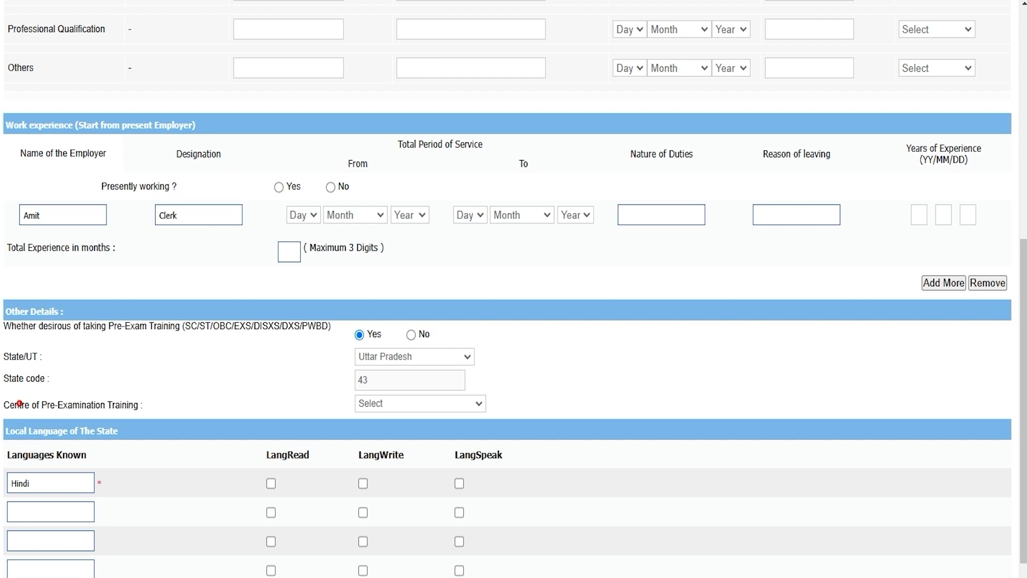
{"action": "left_click", "coordinate": [383, 404]}
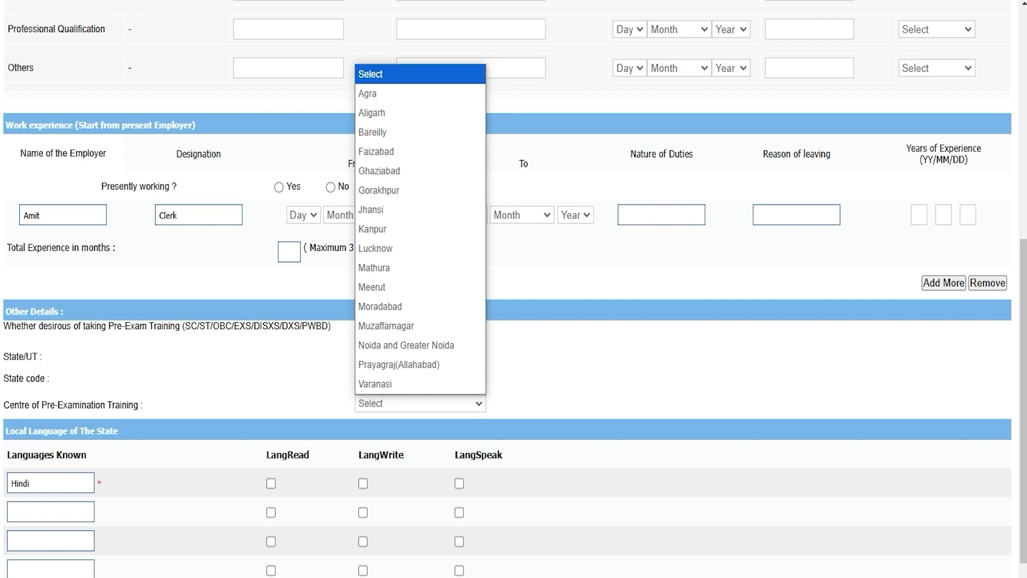
{"action": "left_click", "coordinate": [374, 229]}
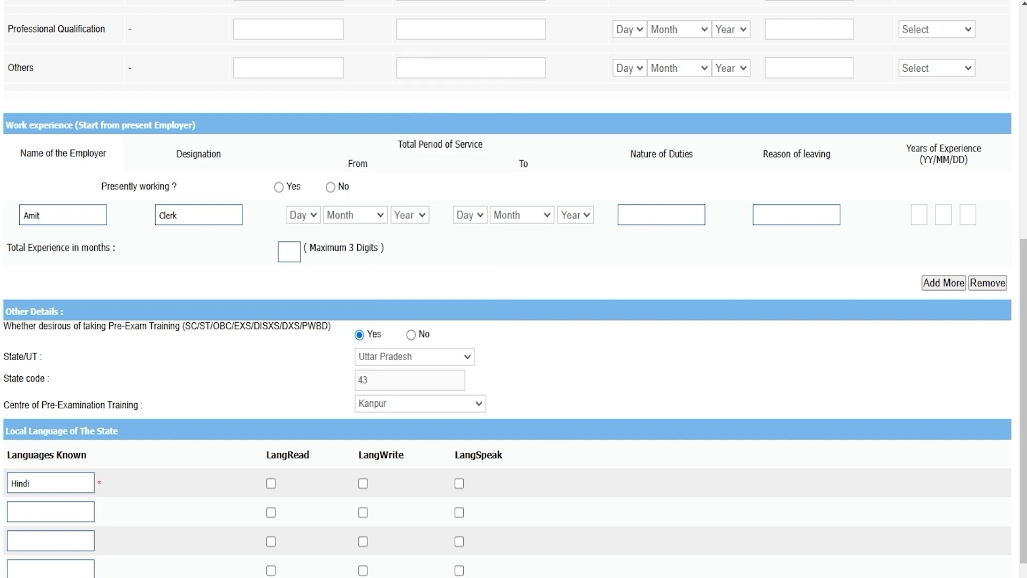
{"action": "left_click", "coordinate": [411, 334]}
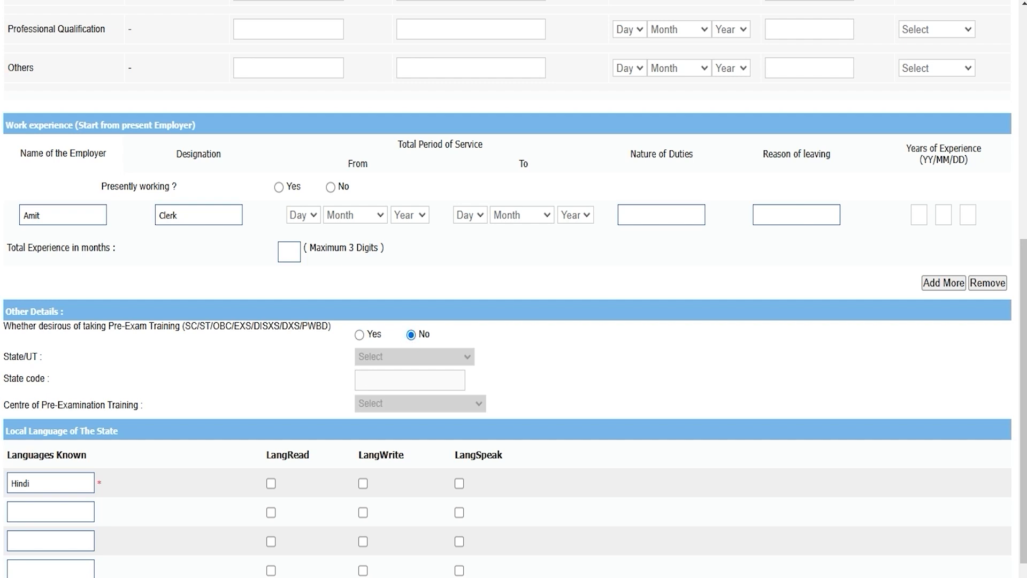
Step: Tick read, write and speak for Hindi, then add English with the same three boxes
{"action": "scroll", "coordinate": [513, 321], "scroll_direction": "down", "scroll_amount": 2}
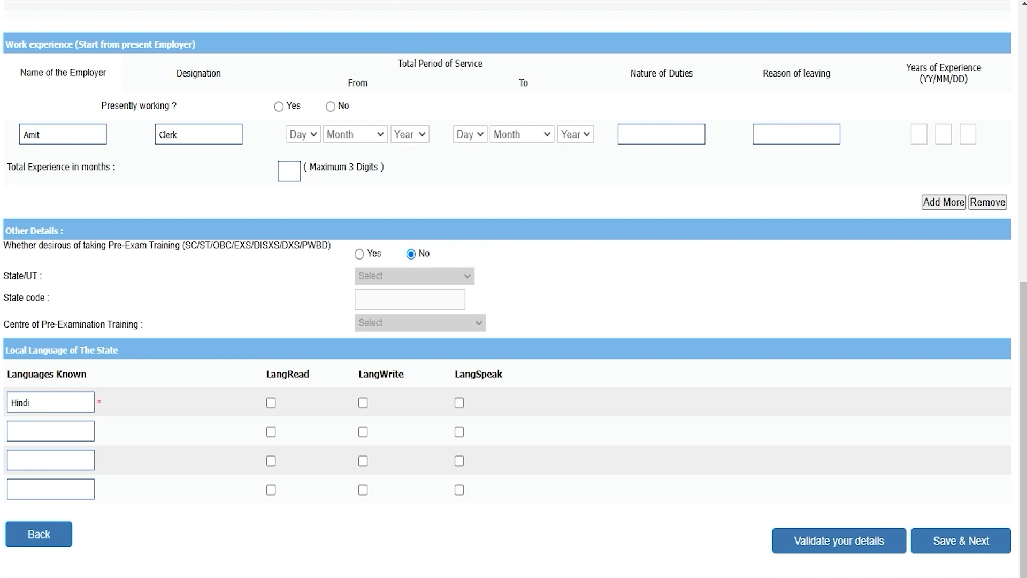
{"action": "left_click", "coordinate": [60, 400]}
{"action": "left_click", "coordinate": [271, 402]}
{"action": "left_click", "coordinate": [363, 402]}
{"action": "left_click", "coordinate": [459, 403]}
{"action": "type", "text": "English"}
{"action": "left_click", "coordinate": [270, 431]}
{"action": "left_click", "coordinate": [363, 432]}
{"action": "left_click", "coordinate": [459, 431]}
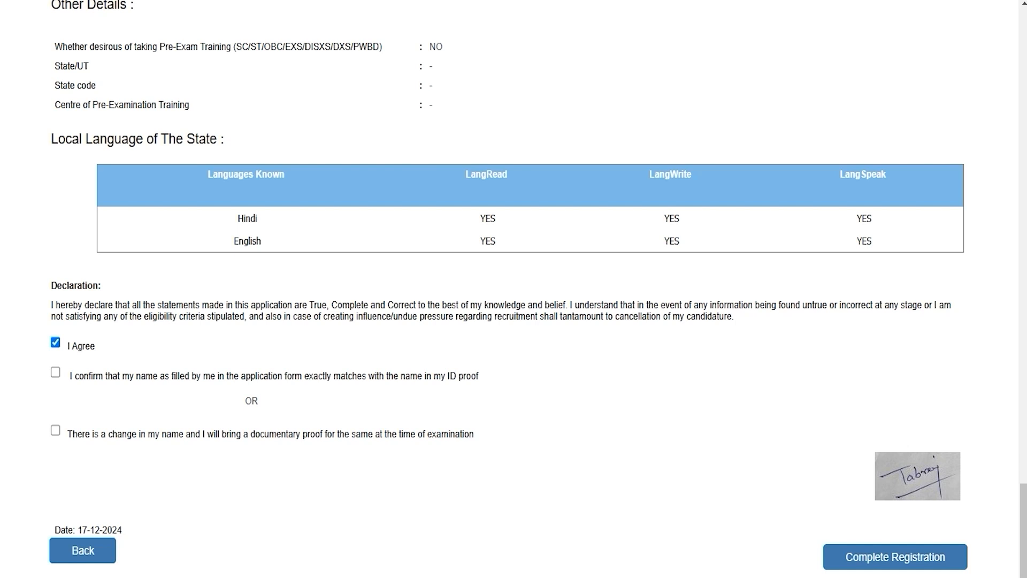
Step: Tick the declaration confirming the name matches the ID proof
{"action": "left_click_drag", "start_coordinate": [90, 375], "coordinate": [418, 375]}
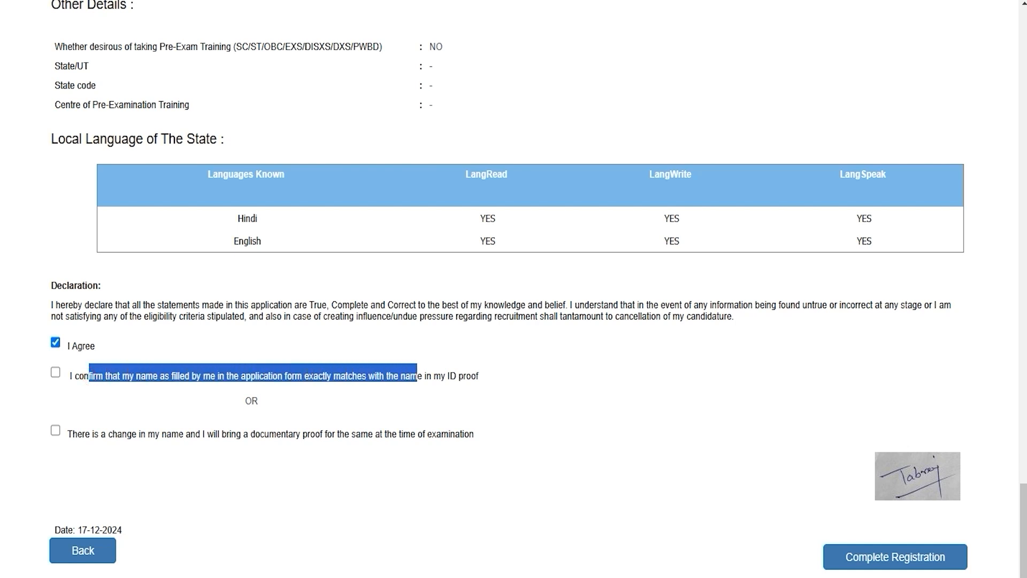
{"action": "left_click", "coordinate": [55, 372]}
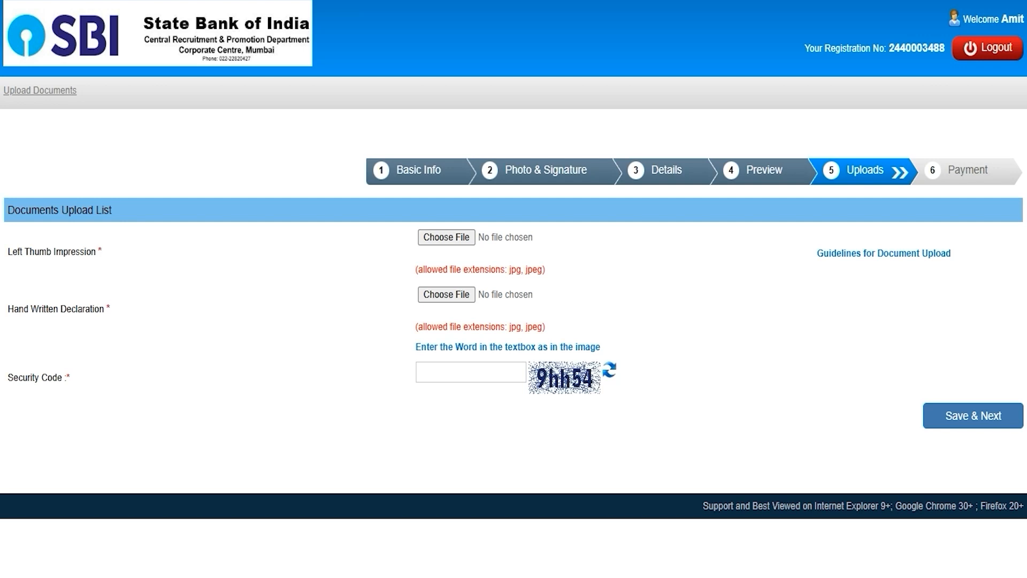
{"action": "left_click_drag", "start_coordinate": [12, 251], "coordinate": [81, 251]}
{"action": "left_click_drag", "start_coordinate": [13, 309], "coordinate": [90, 308]}
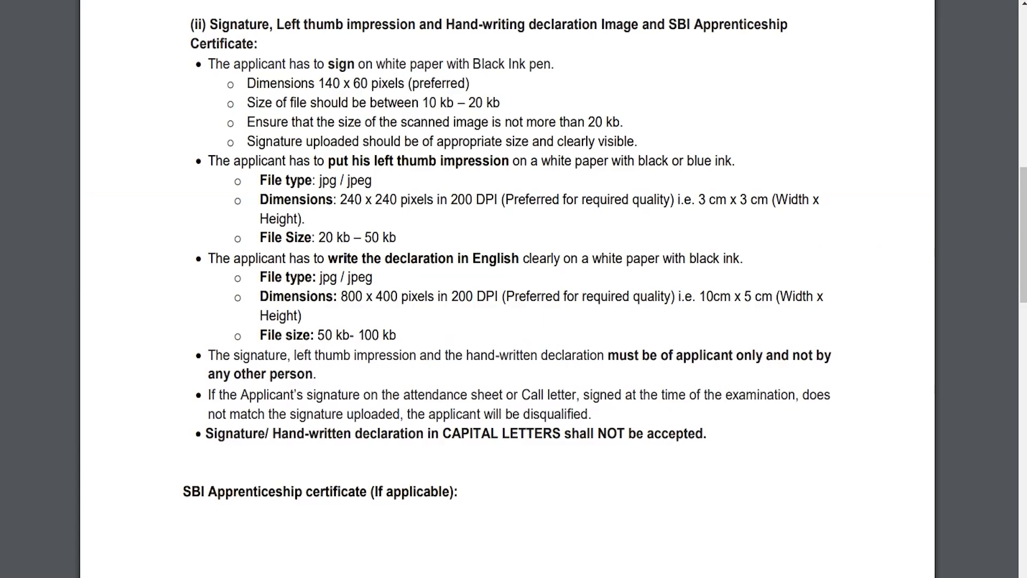
{"action": "left_click_drag", "start_coordinate": [363, 161], "coordinate": [456, 161]}
{"action": "left_click_drag", "start_coordinate": [319, 238], "coordinate": [396, 238]}
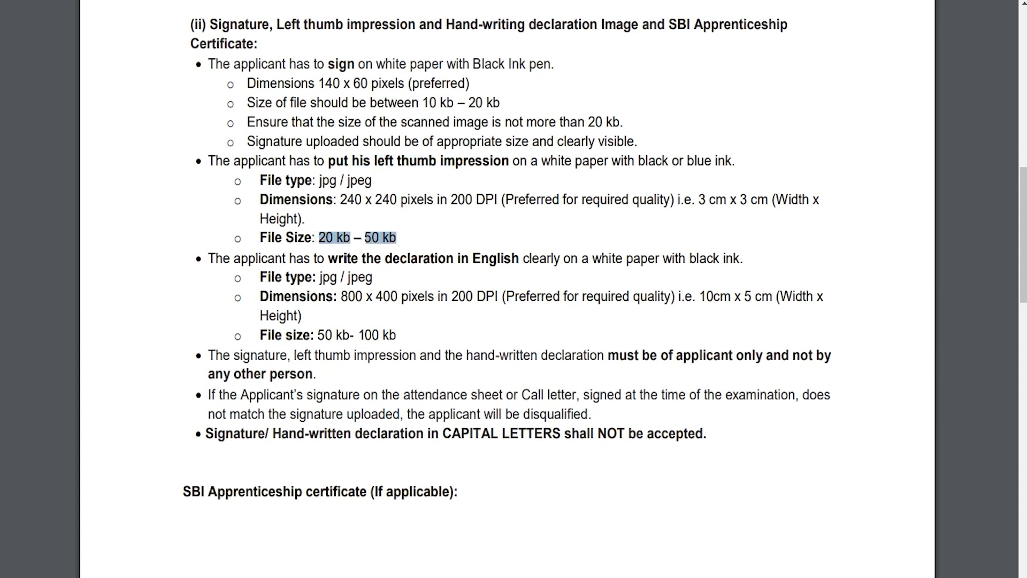
{"action": "left_click_drag", "start_coordinate": [372, 181], "coordinate": [319, 181]}
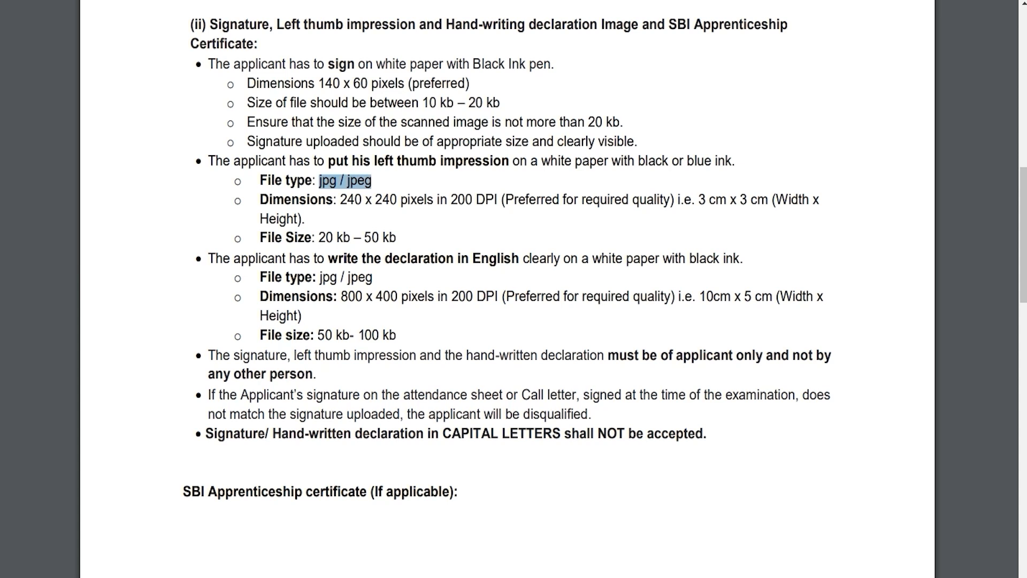
{"action": "left_click_drag", "start_coordinate": [424, 259], "coordinate": [343, 259]}
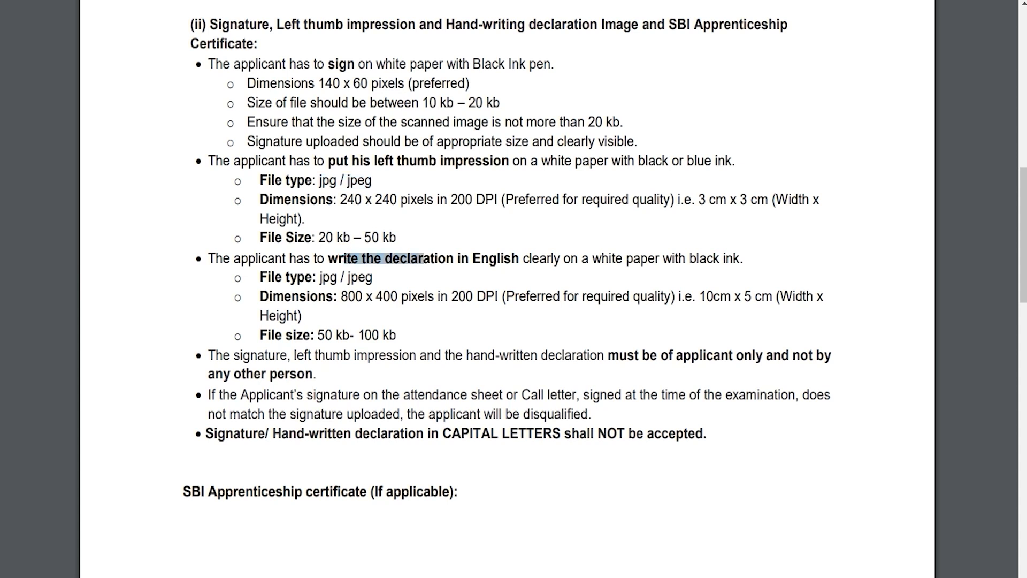
{"action": "left_click_drag", "start_coordinate": [316, 334], "coordinate": [396, 335]}
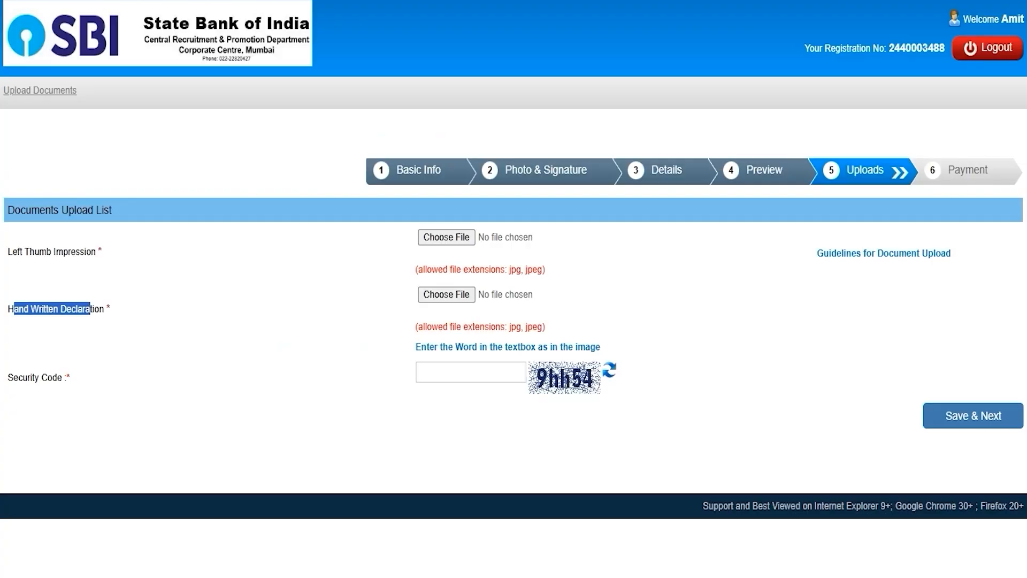
Step: Start a Left Thumb Impression upload but cancel it, then move to the Security Code box
{"action": "left_click", "coordinate": [315, 285]}
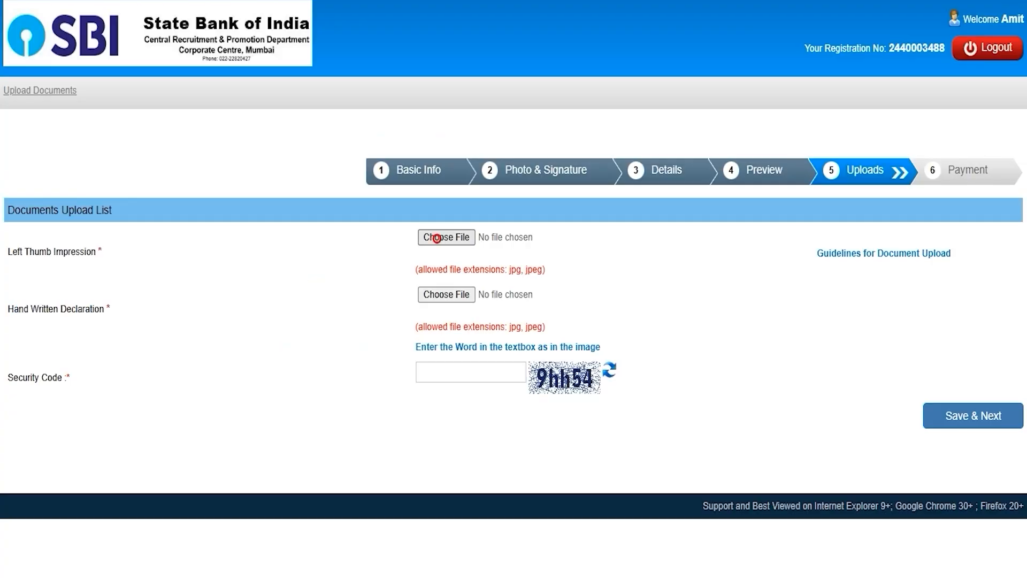
{"action": "left_click", "coordinate": [436, 237]}
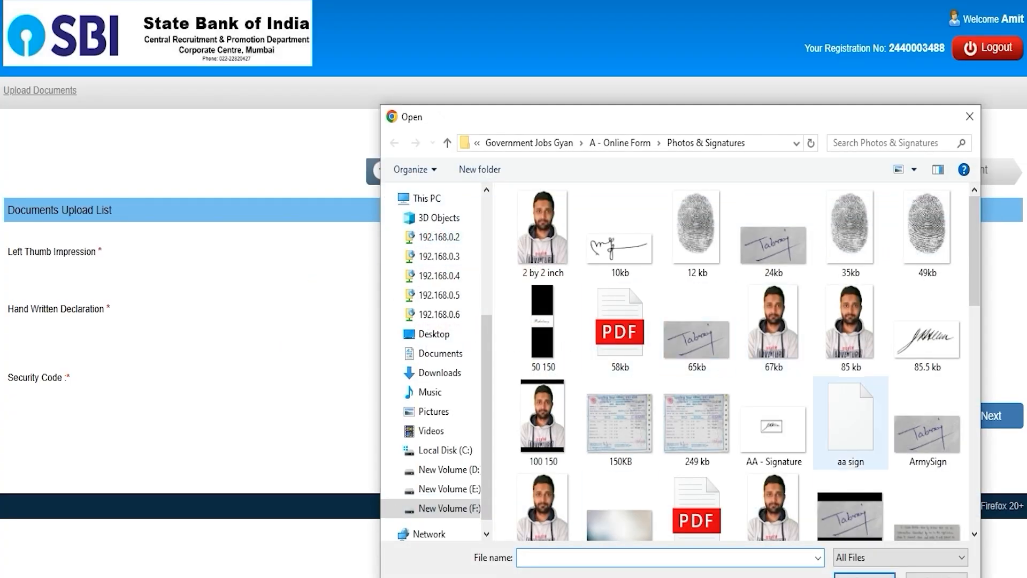
{"action": "left_click", "coordinate": [957, 575]}
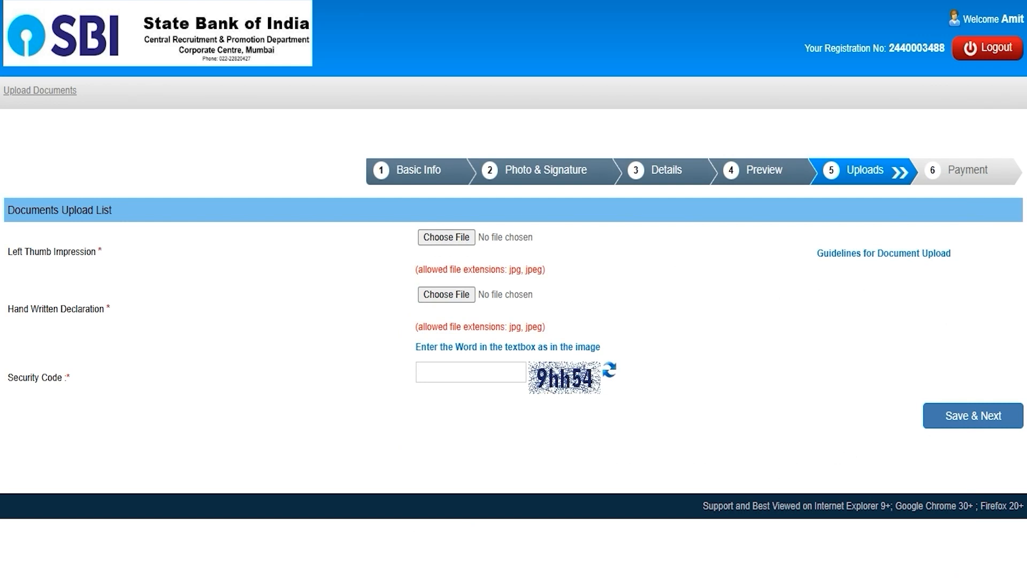
{"action": "left_click", "coordinate": [56, 379]}
{"action": "left_click", "coordinate": [485, 377]}
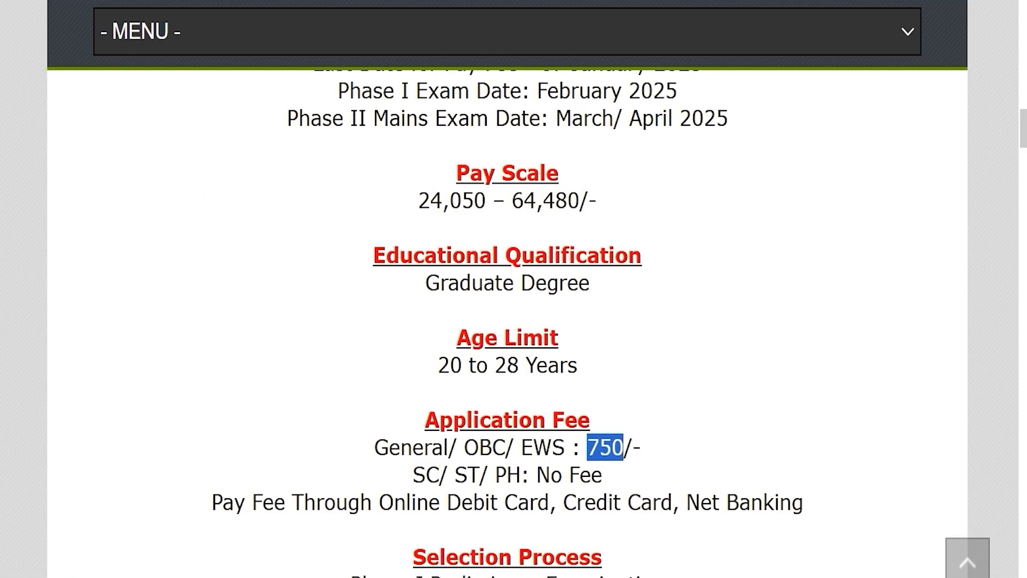
{"action": "left_click_drag", "start_coordinate": [426, 475], "coordinate": [602, 475]}
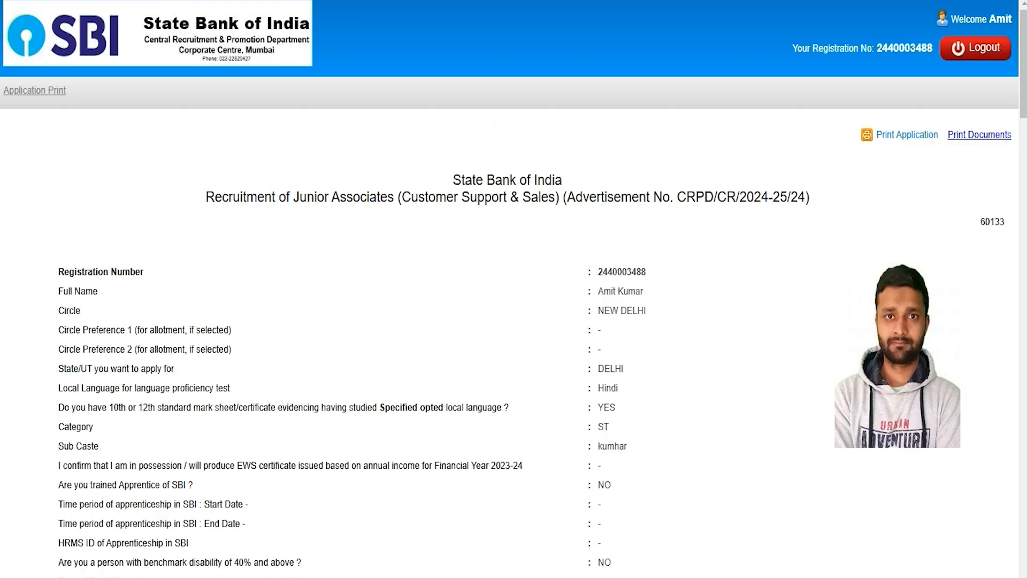
{"action": "left_click_drag", "start_coordinate": [178, 407], "coordinate": [412, 407]}
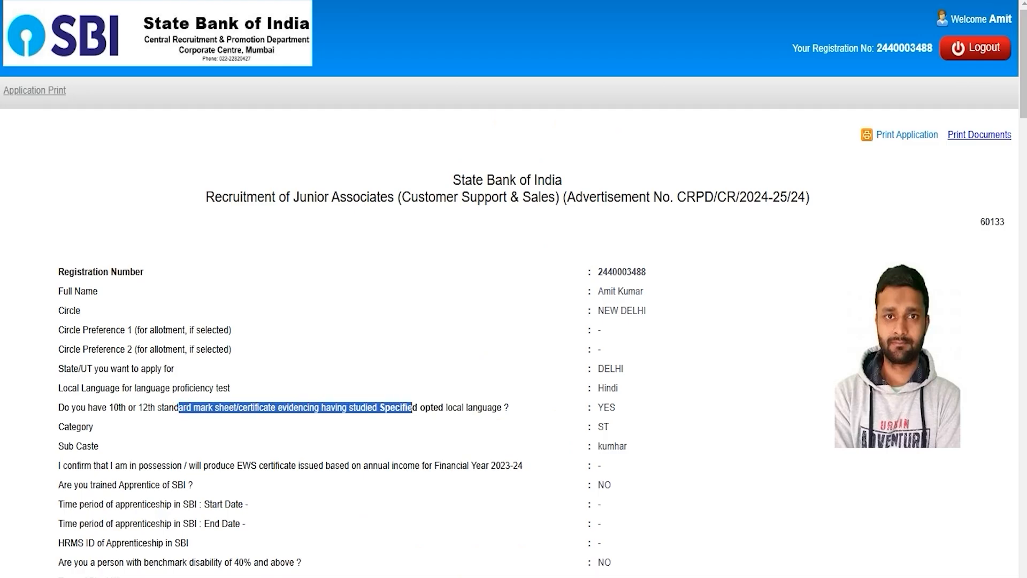
Step: Highlight the Circle Preference 1, General/OBC/EWS fee and mark sheet lines on the Application Print
{"action": "left_click_drag", "start_coordinate": [212, 330], "coordinate": [134, 330]}
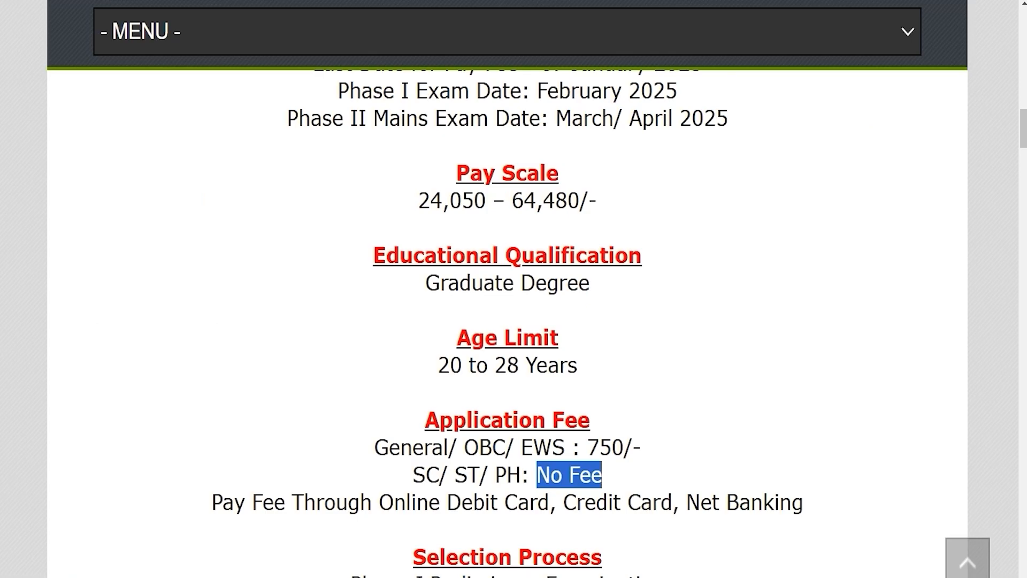
{"action": "left_click_drag", "start_coordinate": [388, 447], "coordinate": [632, 447]}
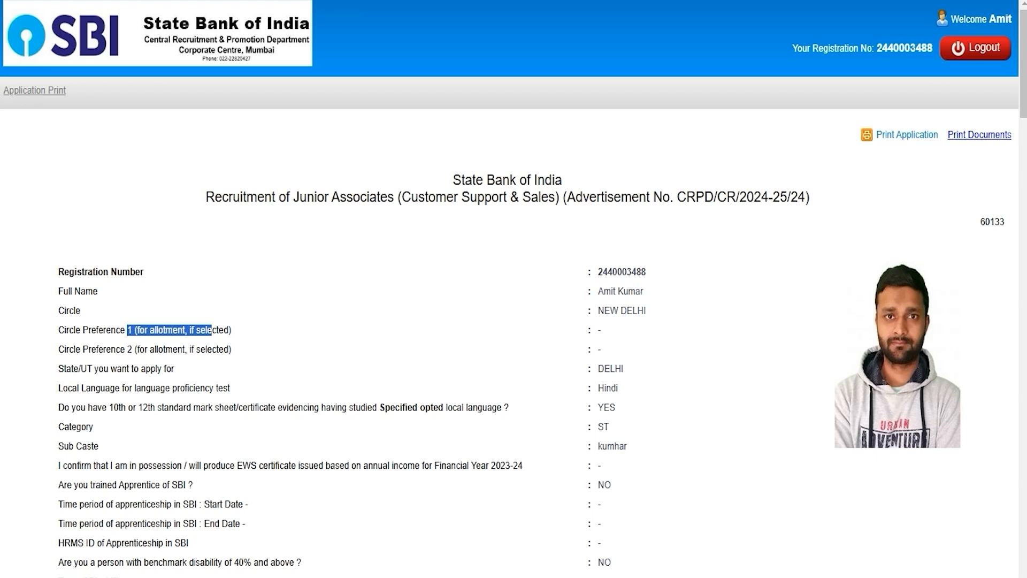
{"action": "left_click_drag", "start_coordinate": [89, 350], "coordinate": [212, 404]}
{"action": "left_click", "coordinate": [210, 404]}
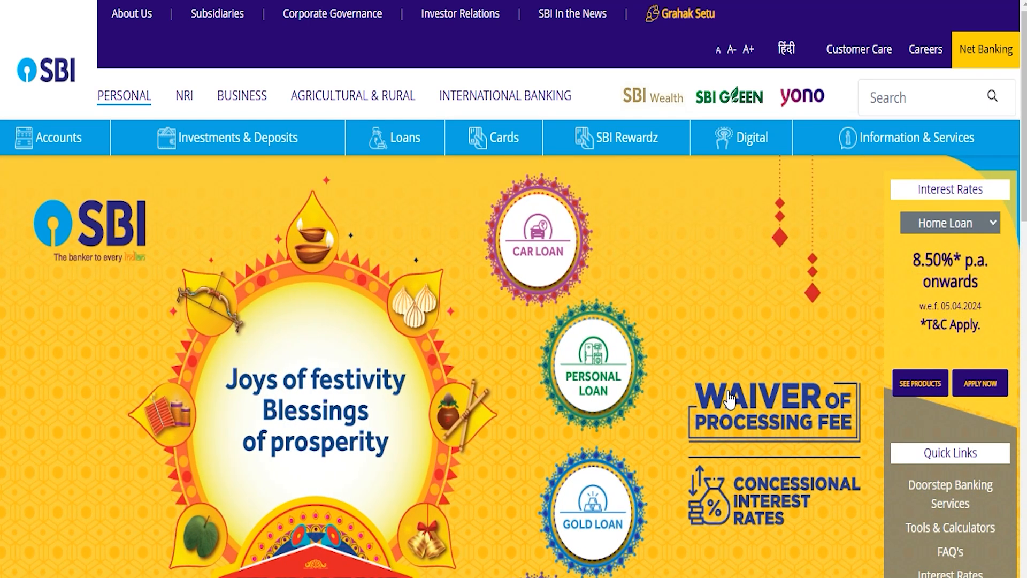
{"action": "scroll", "coordinate": [729, 399], "scroll_direction": "down", "scroll_amount": 5}
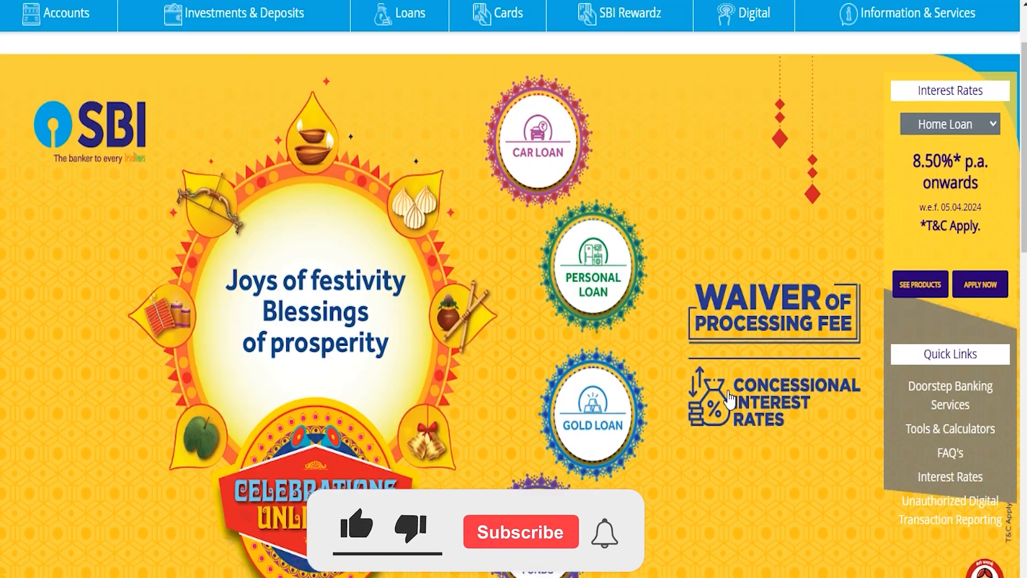
{"action": "scroll", "coordinate": [729, 399], "scroll_direction": "up", "scroll_amount": 1}
{"action": "scroll", "coordinate": [729, 399], "scroll_direction": "down", "scroll_amount": 6}
{"action": "scroll", "coordinate": [729, 399], "scroll_direction": "up", "scroll_amount": 10}
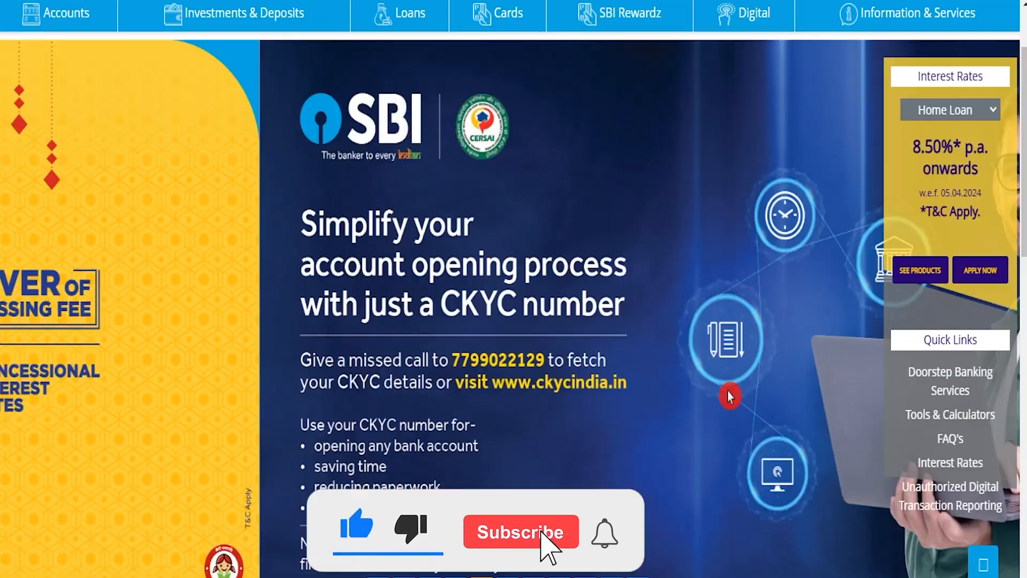
{"action": "mouse_move", "coordinate": [630, 149]}
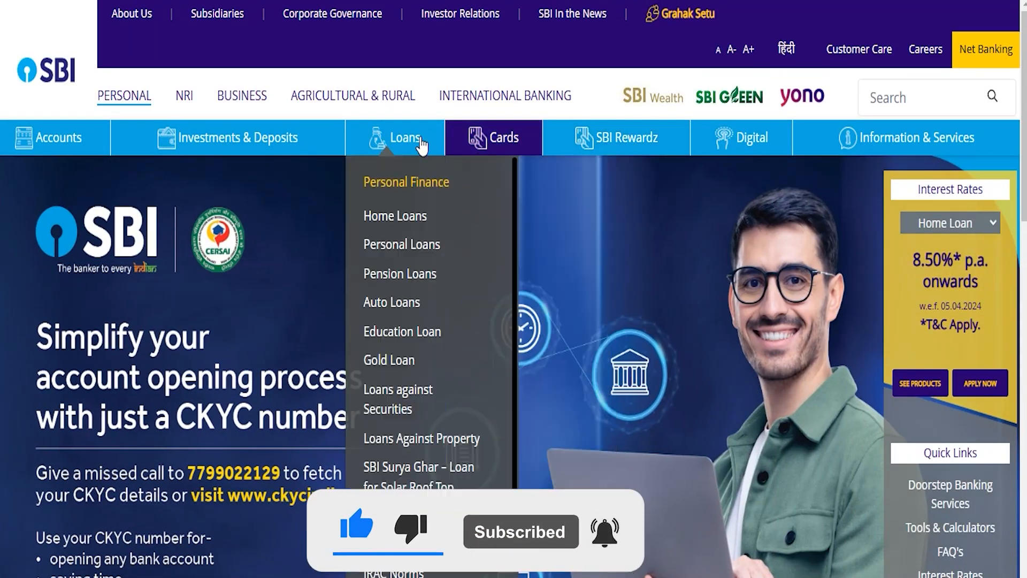
{"action": "mouse_move", "coordinate": [71, 153]}
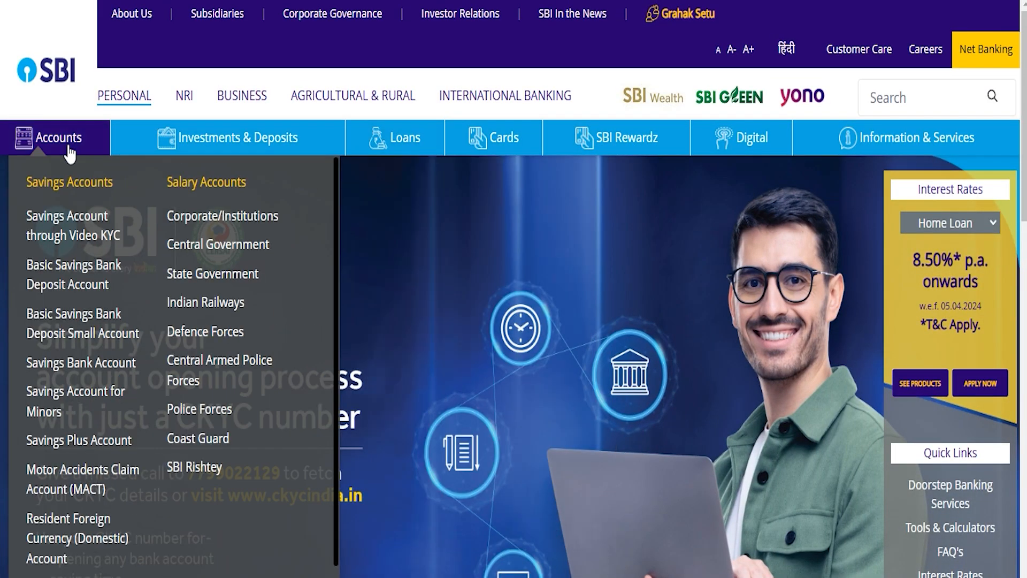